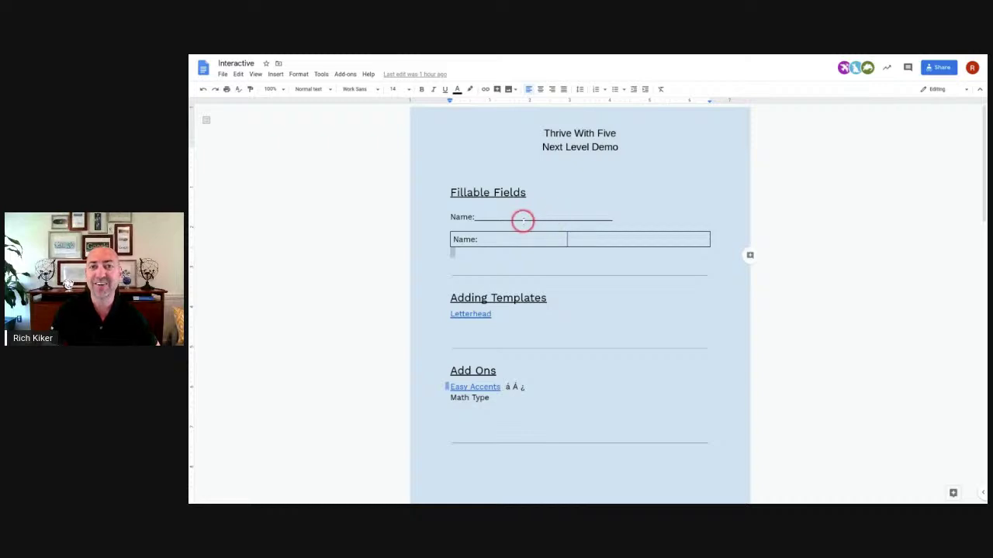
Step: Try filling in a first name on the underscored Name line under Fillable Fields
click(518, 217)
text(Rich)
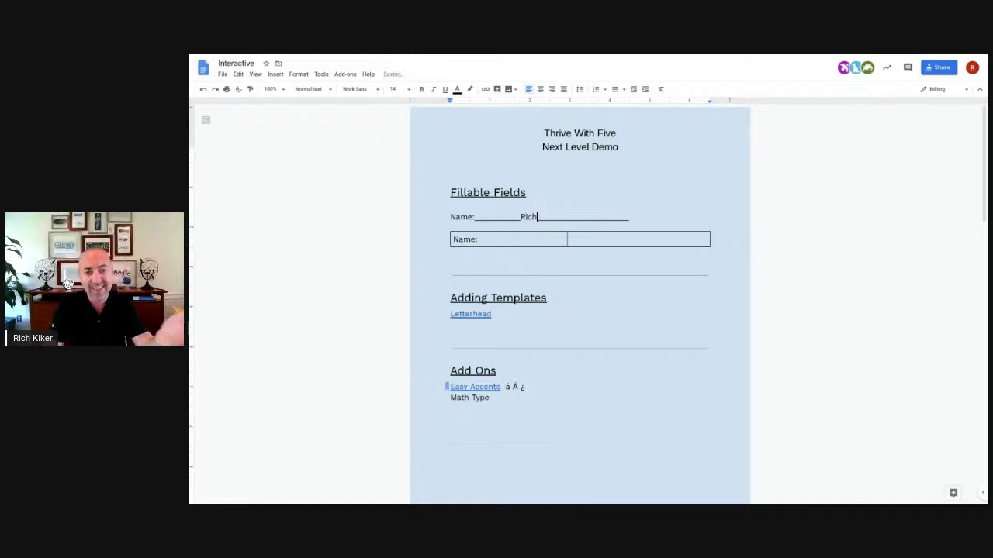
drag(567, 221, 615, 220)
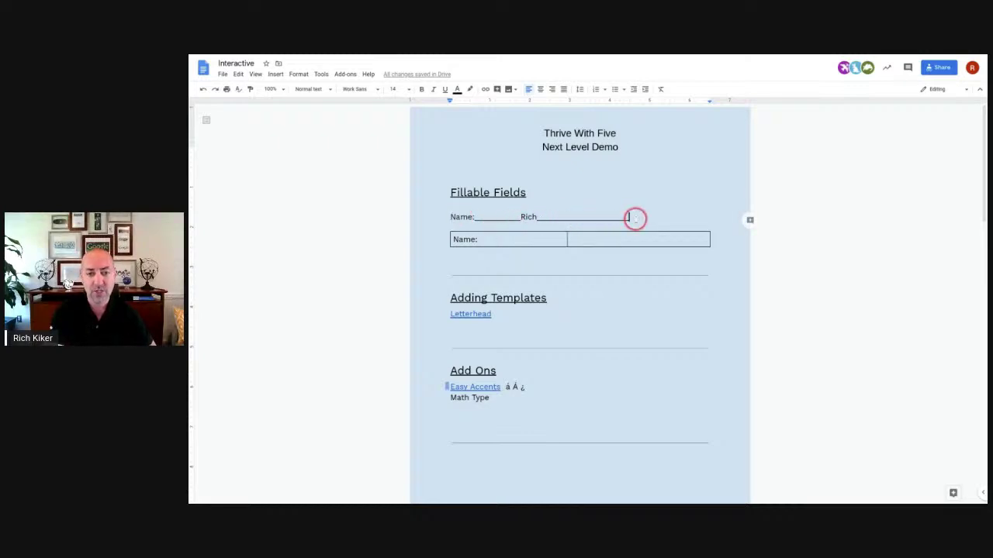
Step: Delete the underscored Name line and narrow the table's first column to fit its "Name:" label
drag(633, 217, 484, 209)
key(BackSpace)
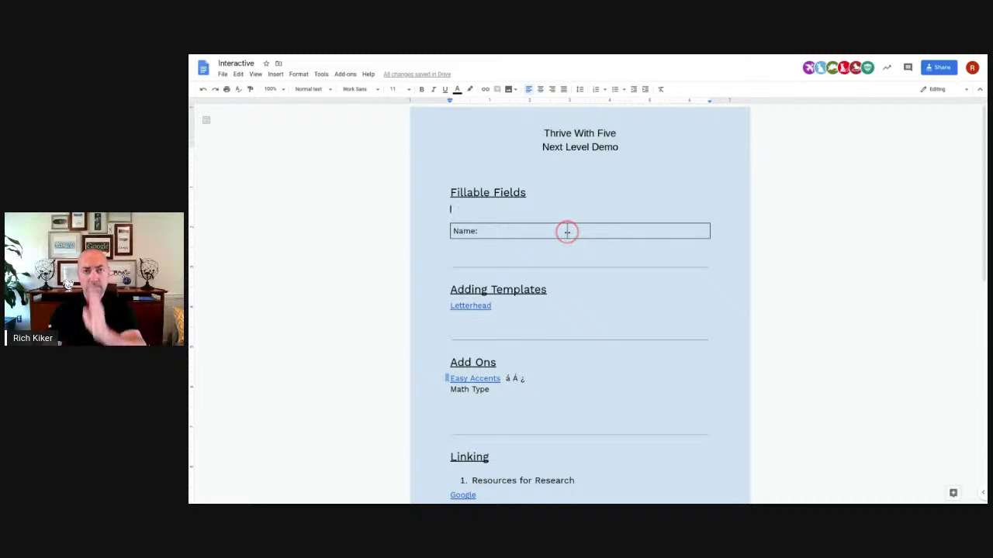
drag(567, 231, 488, 231)
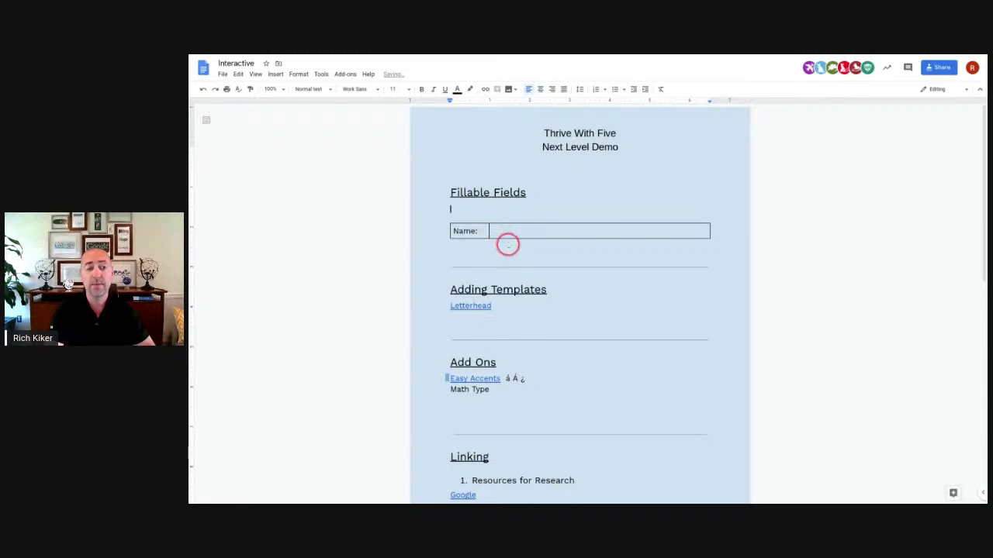
click(514, 242)
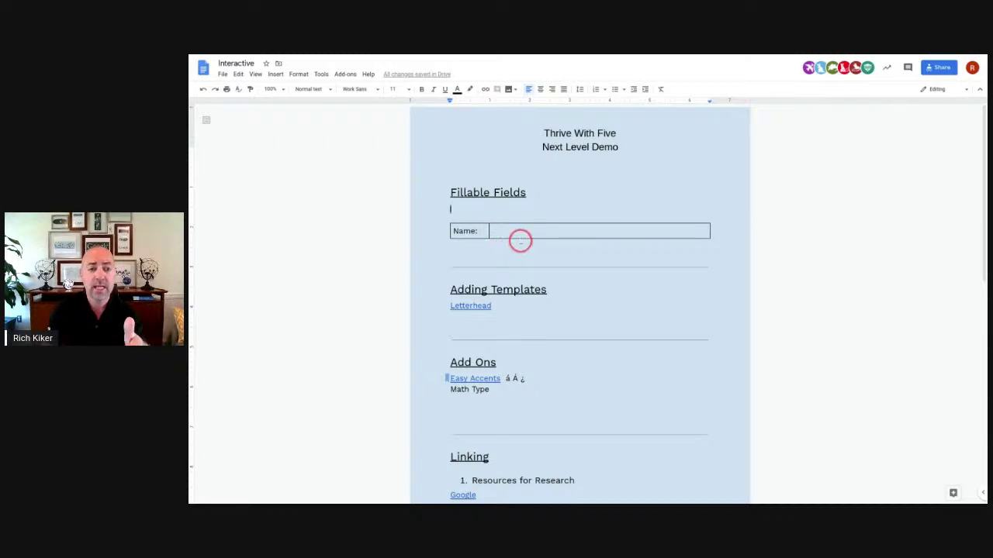
Step: Set the Name table's border width to 0 pt in its table properties
right_click(531, 232)
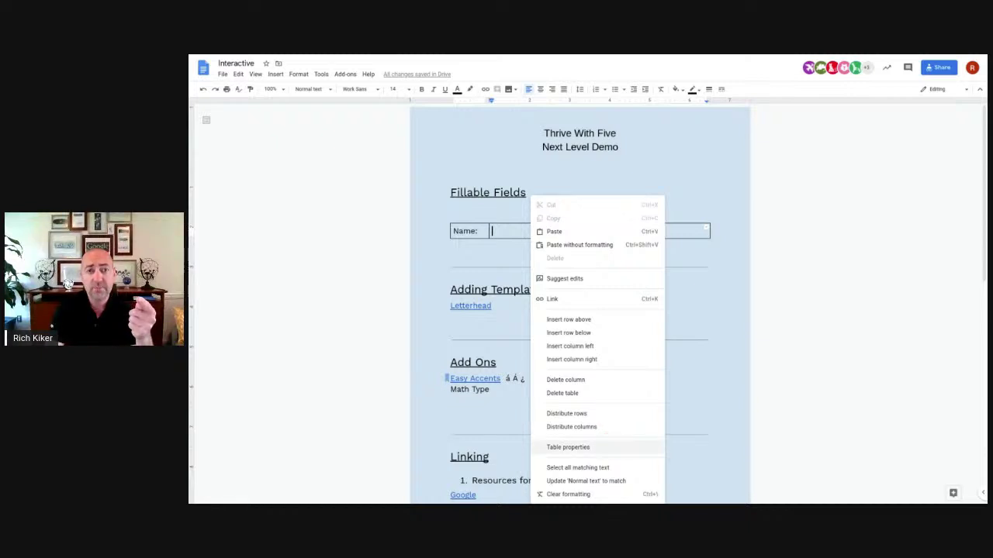
click(611, 447)
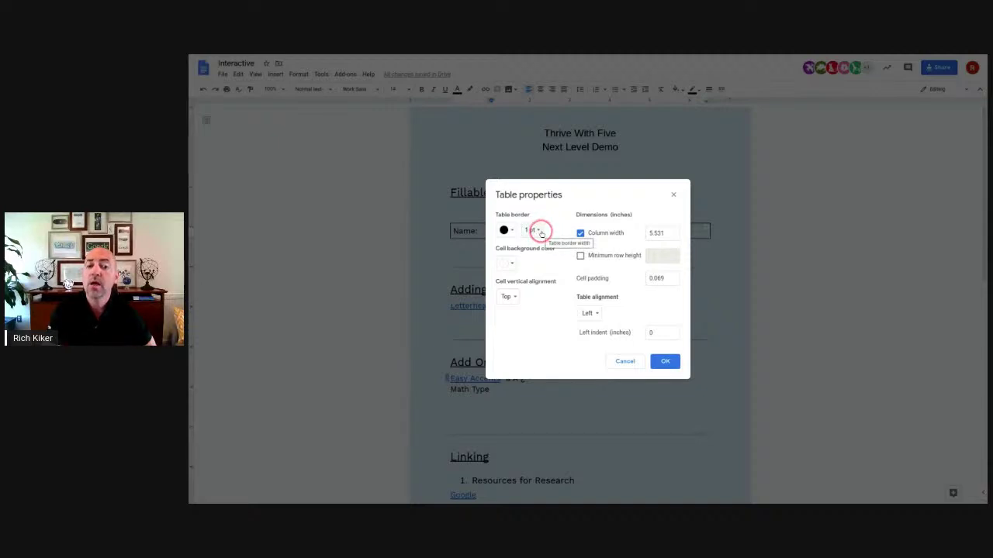
click(540, 232)
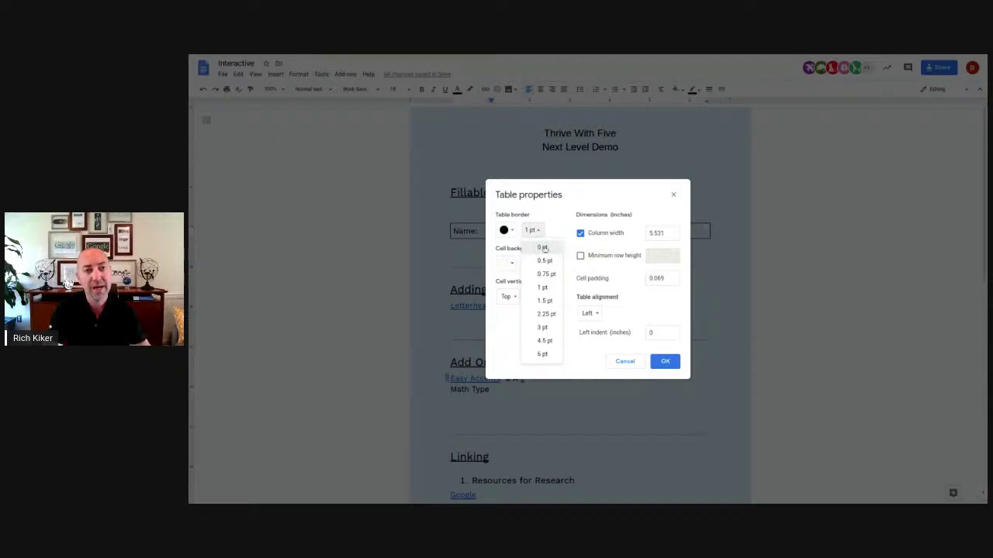
click(542, 247)
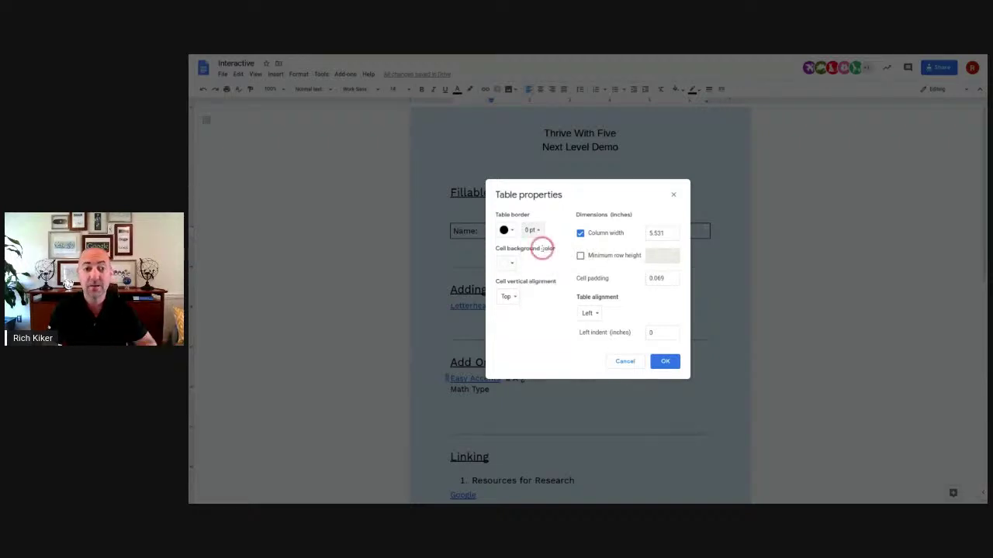
click(672, 363)
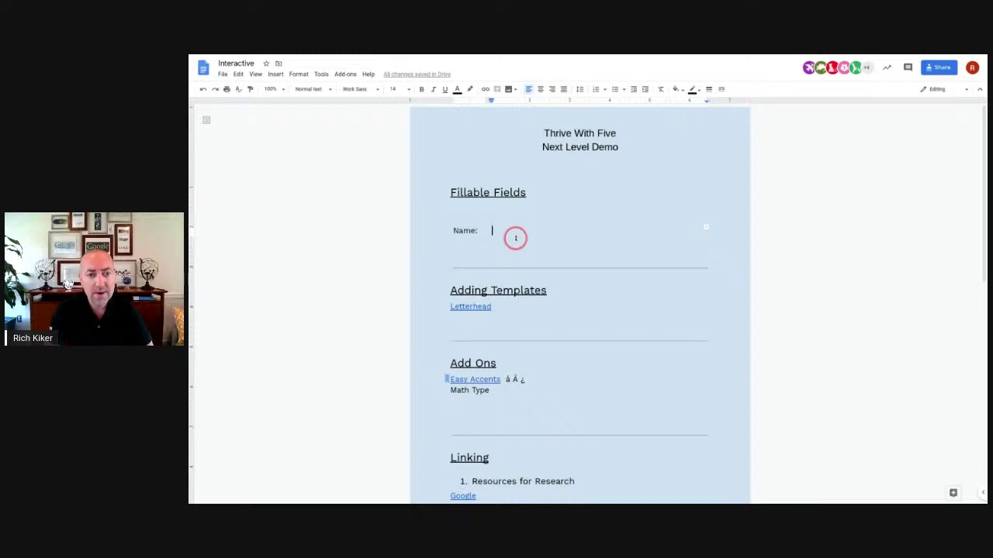
Step: Give the bottom border of the blank cell beside "Name:" a 1 pt width and a dotted line style
click(515, 238)
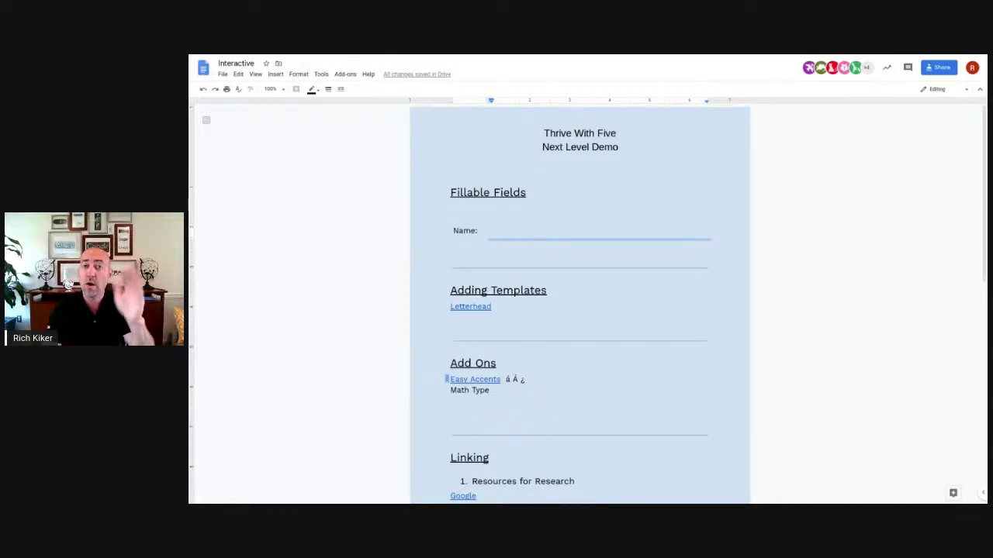
click(328, 90)
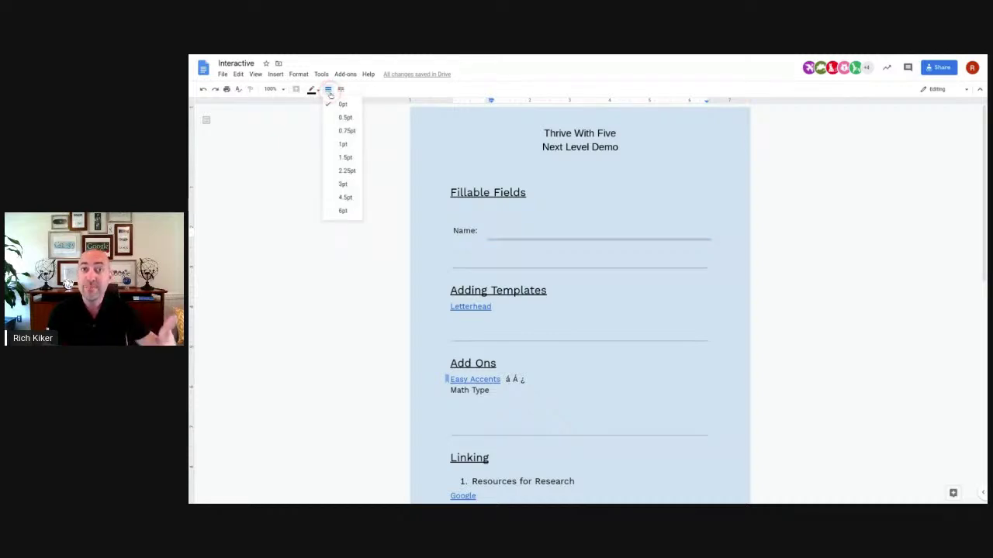
click(340, 142)
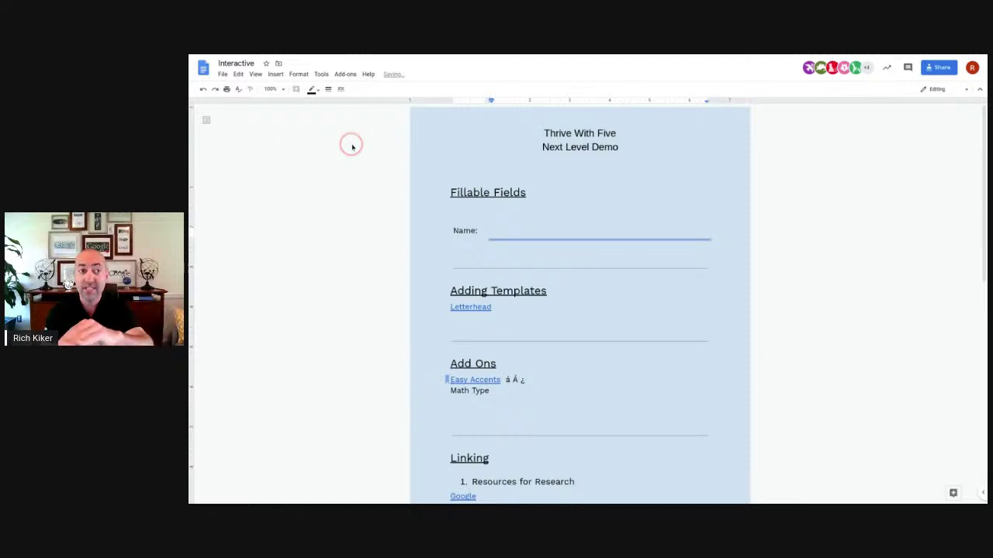
click(341, 90)
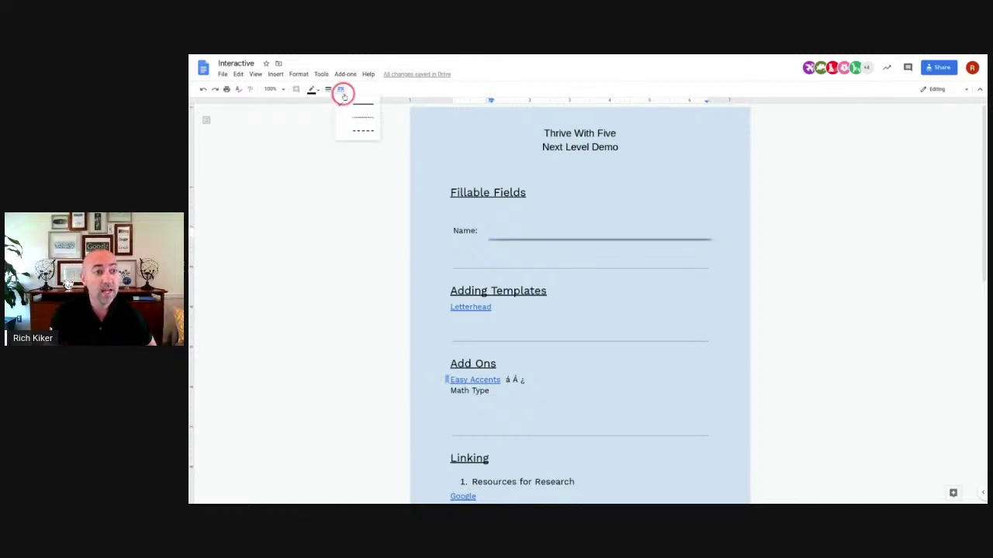
click(356, 116)
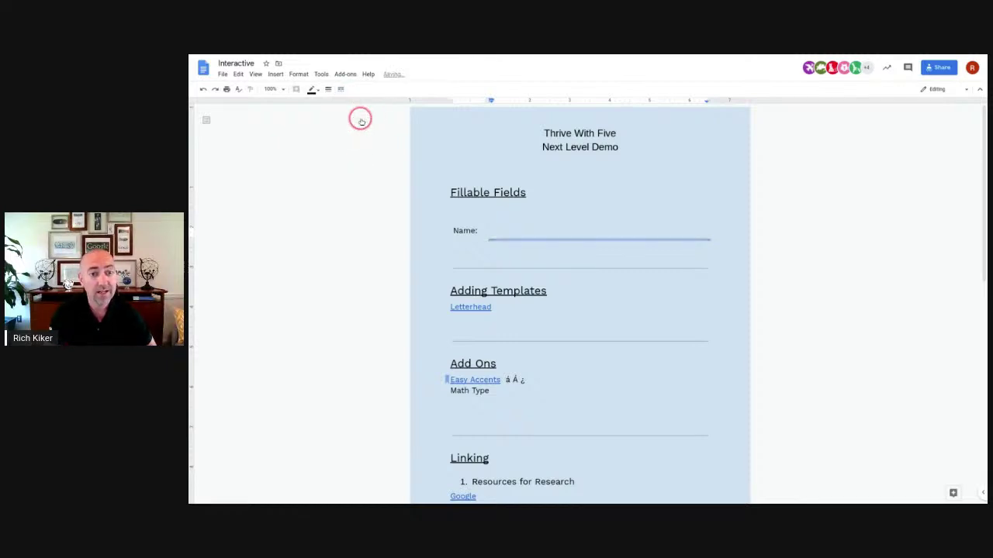
Step: Fill in the first name in the cell beside the "Name:" label
click(472, 265)
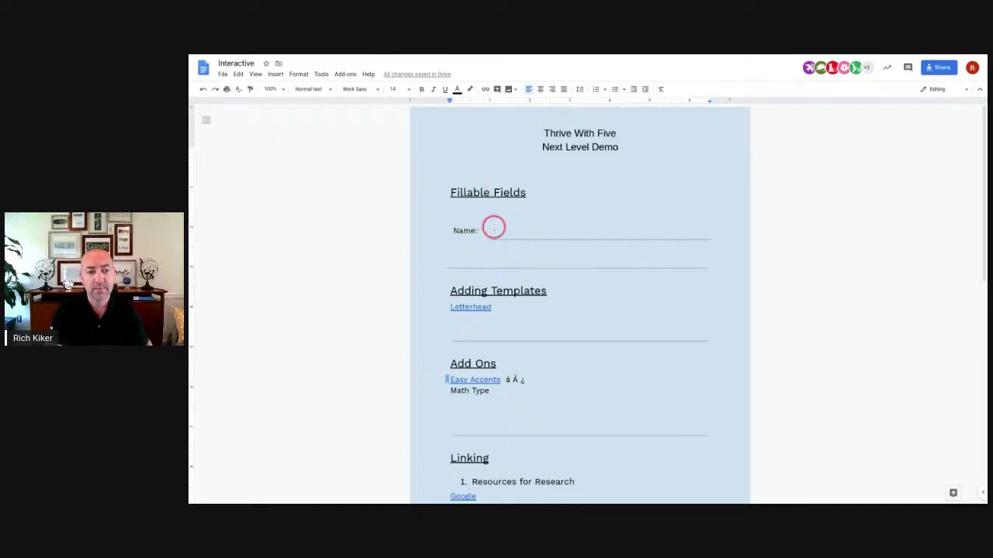
click(559, 235)
text(Rich)
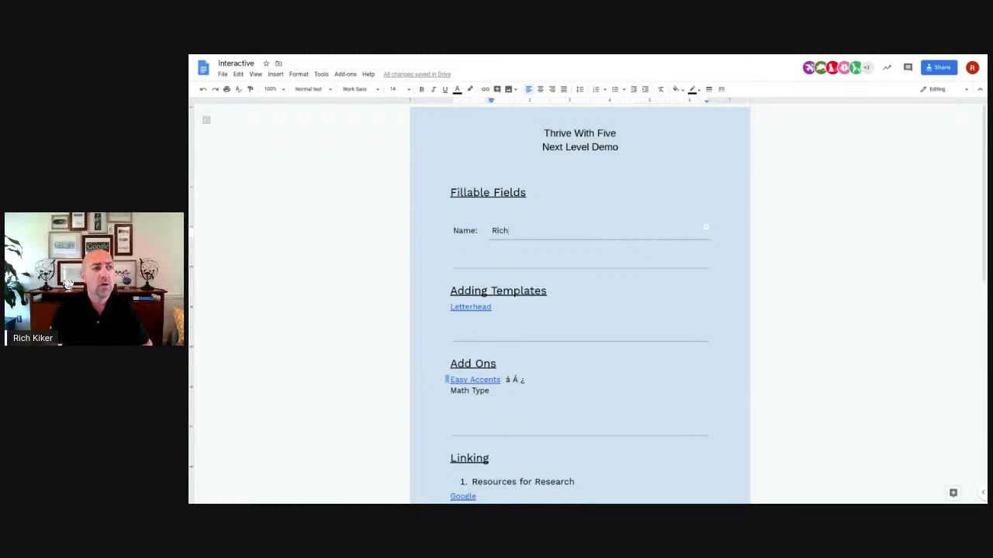
Step: Look over the open Letterhead document and go from the template gallery to the Docs home page
mouse_move(512, 59)
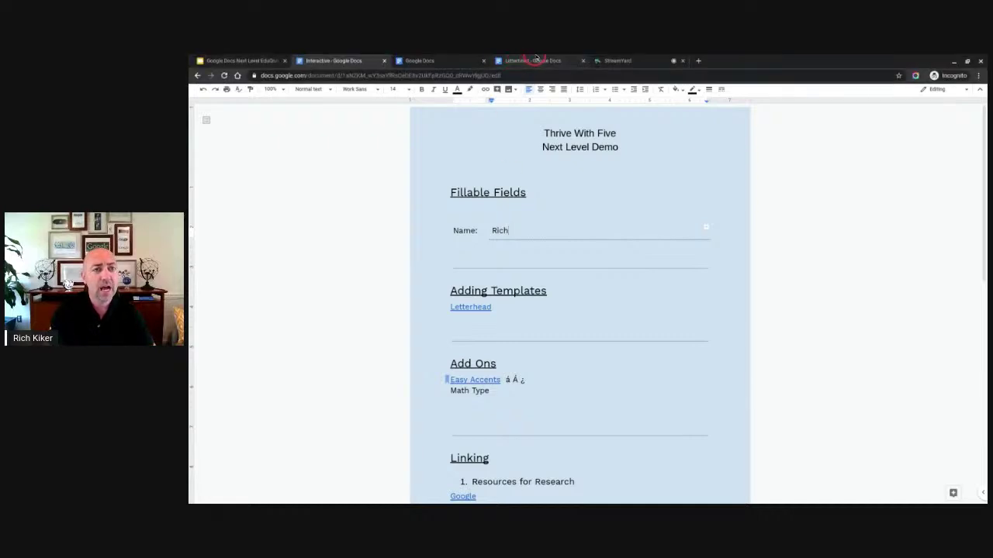
click(535, 60)
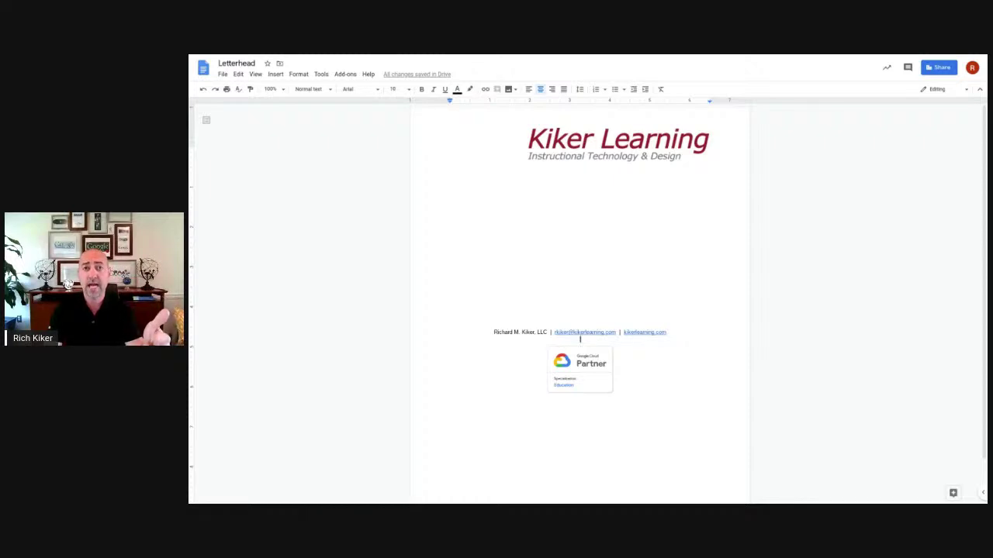
mouse_move(411, 58)
click(415, 62)
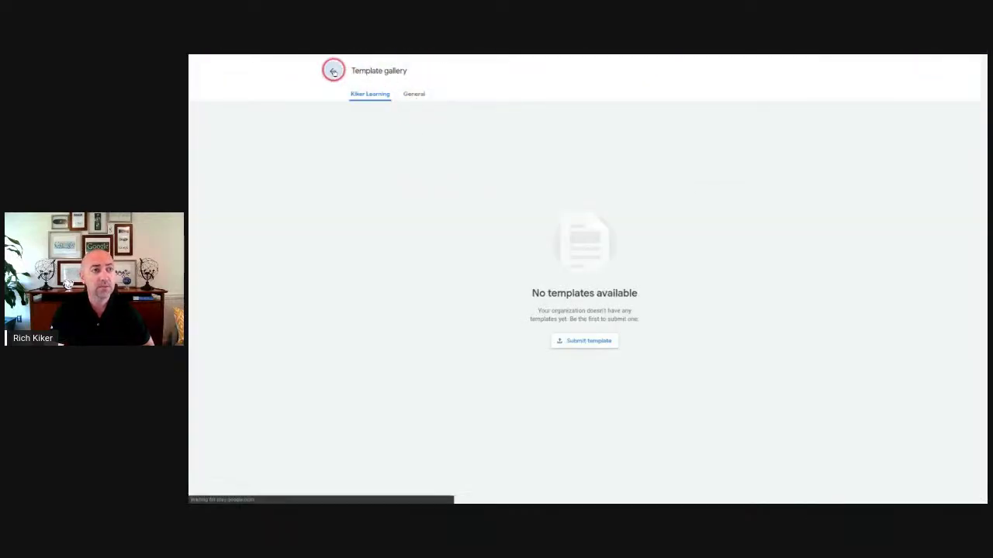
click(332, 71)
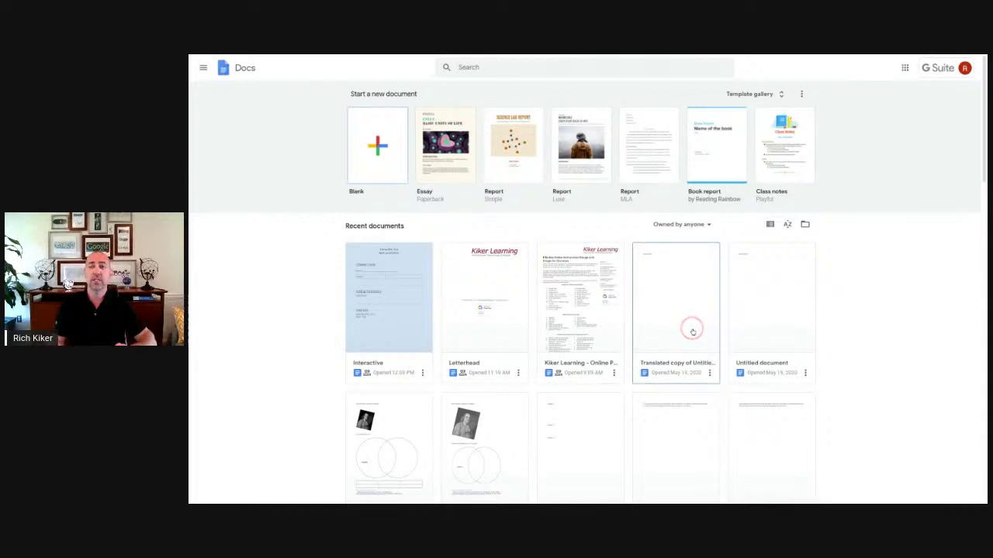
Step: Open the template gallery and view the General templates and the Kiker Learning organization's templates
click(900, 72)
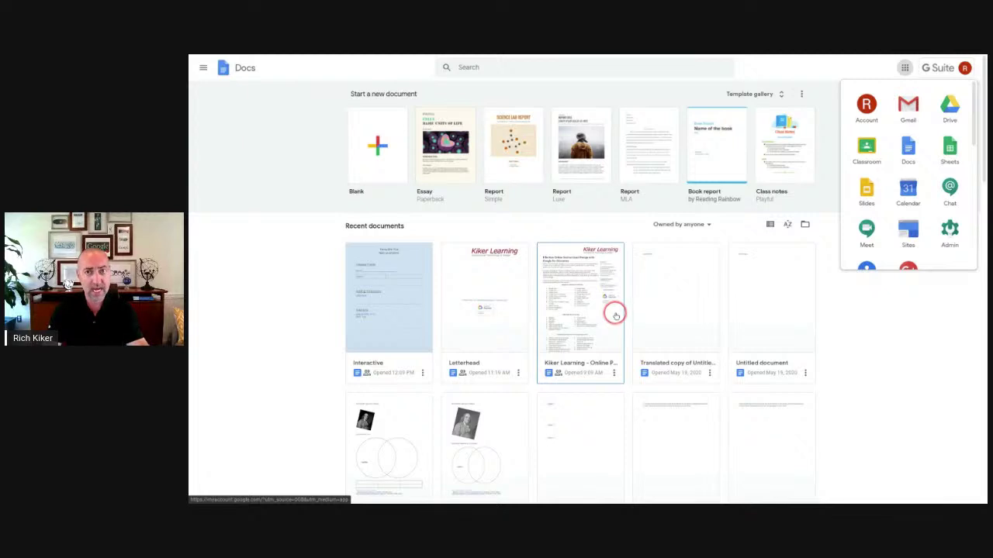
click(775, 95)
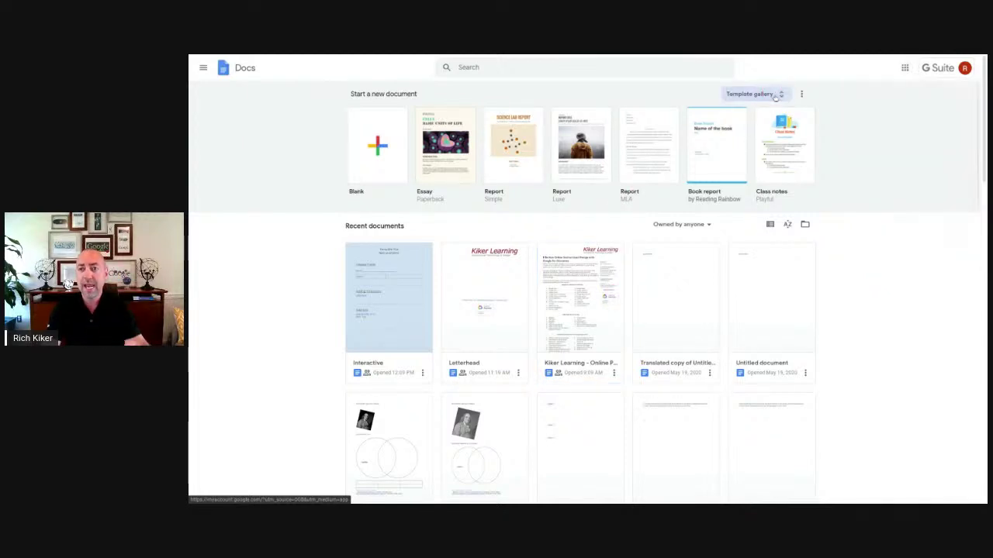
click(417, 95)
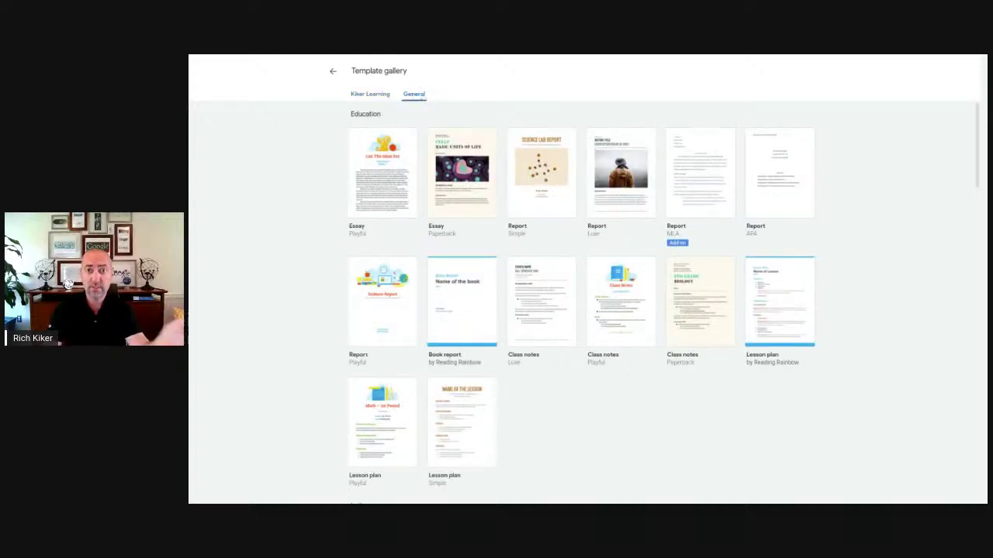
click(378, 96)
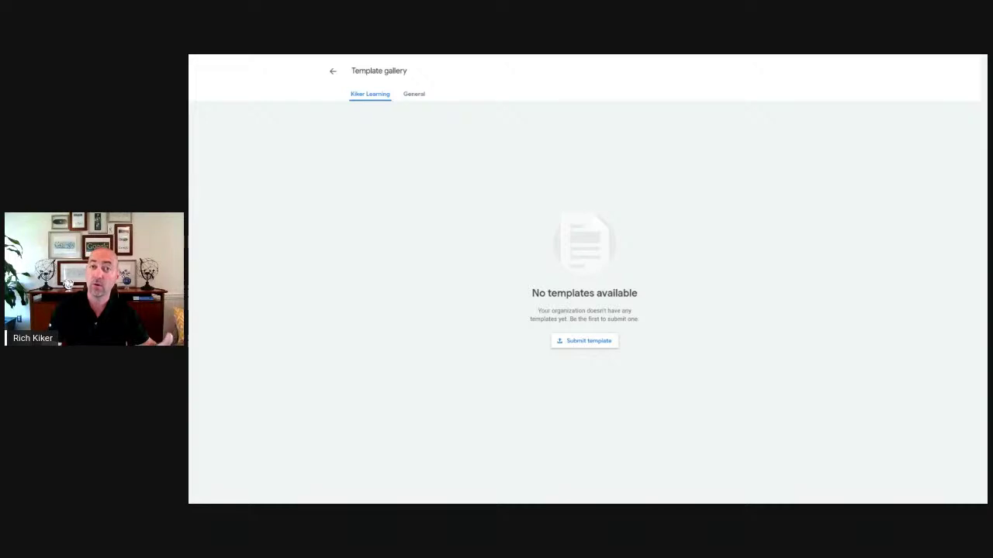
Step: Start a template submission for Kiker Learning and choose the Letterhead document from My Drive
click(599, 342)
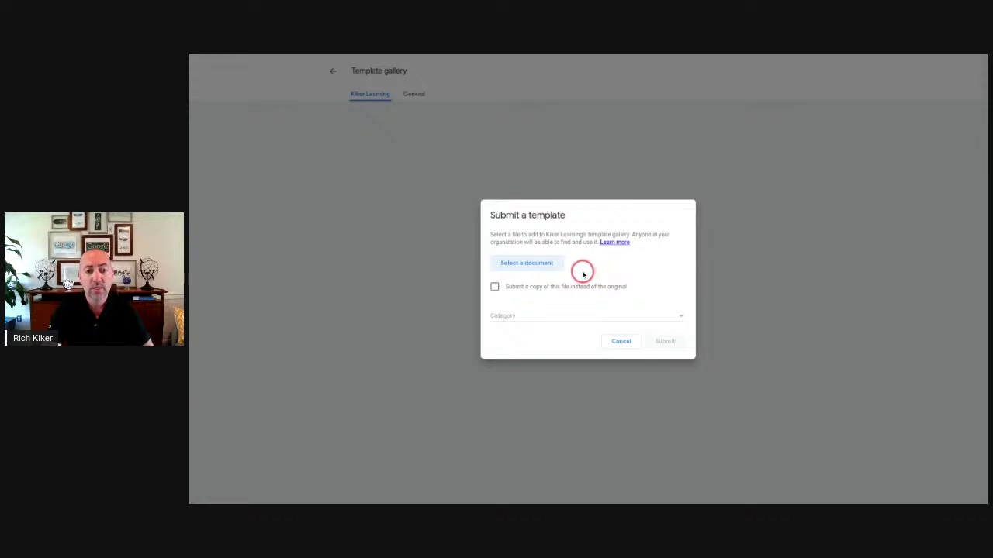
click(555, 267)
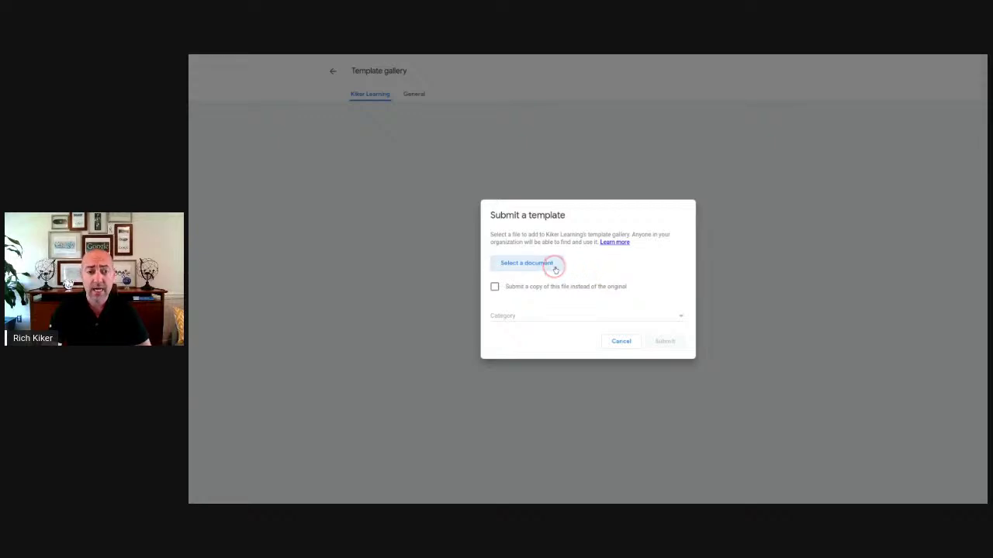
click(538, 301)
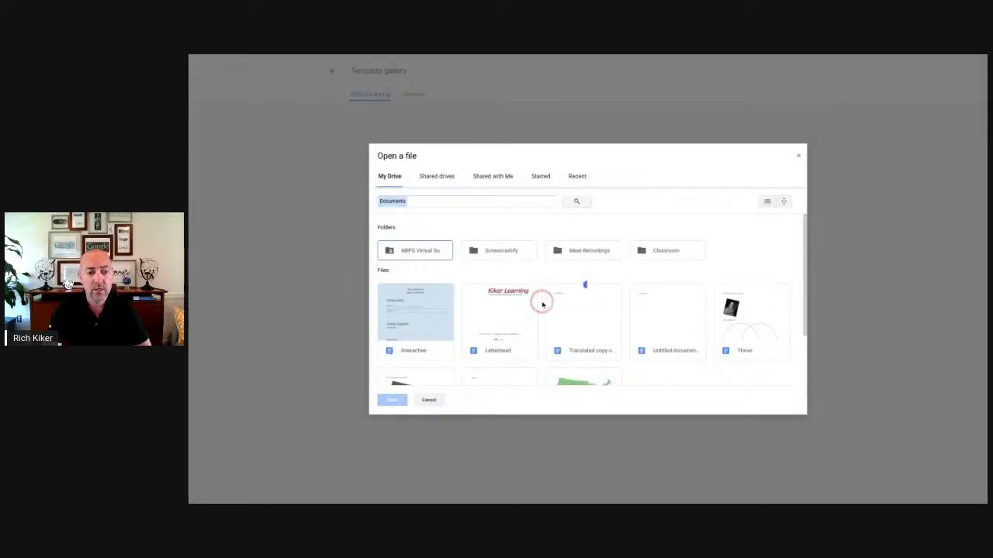
click(433, 352)
click(390, 400)
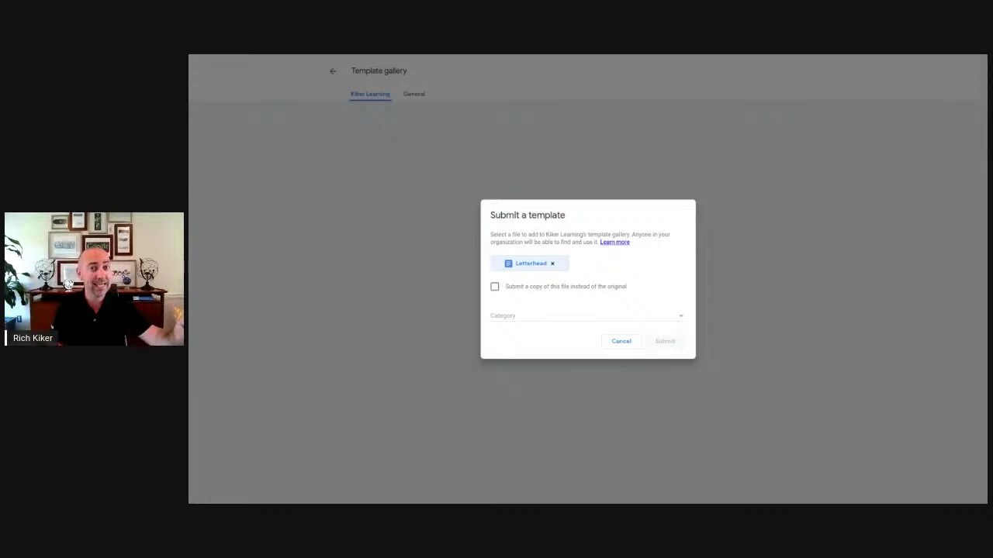
Step: Submit the original Letterhead file, not a copy, as a template in the Basics category
click(494, 287)
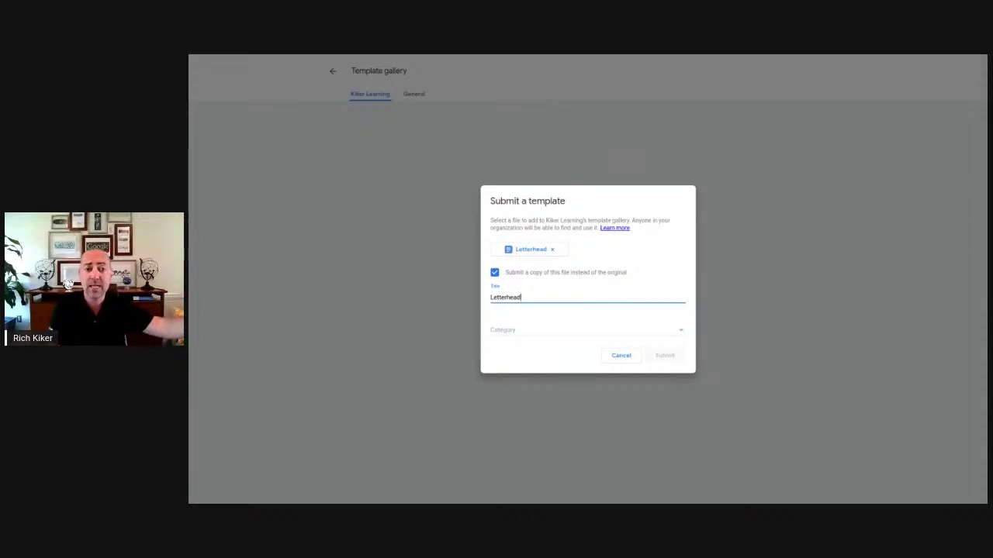
click(494, 273)
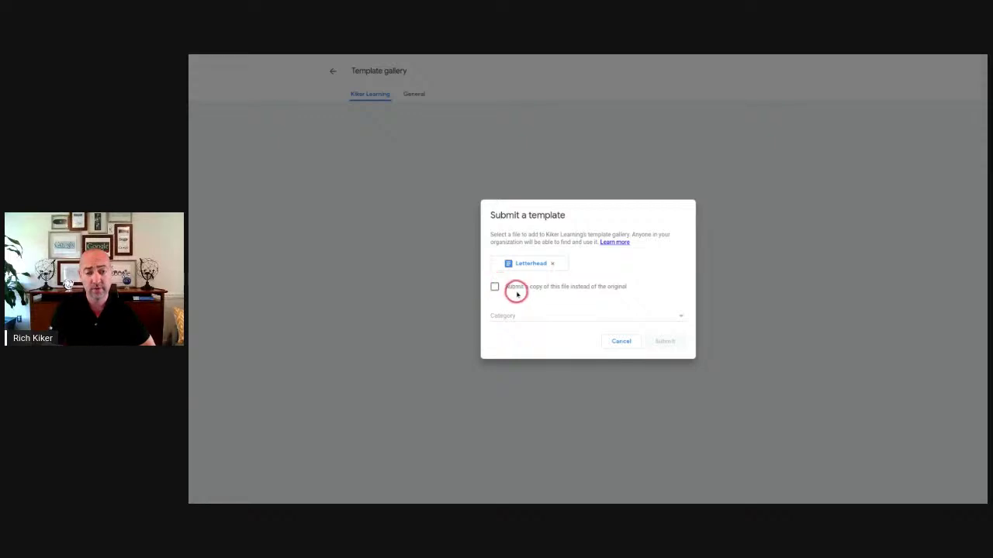
click(680, 316)
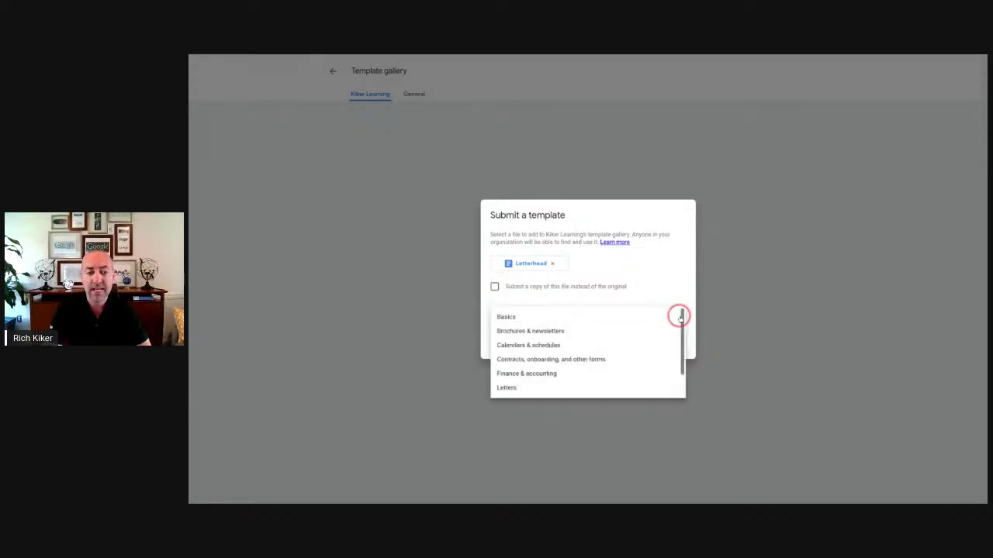
click(587, 315)
click(672, 341)
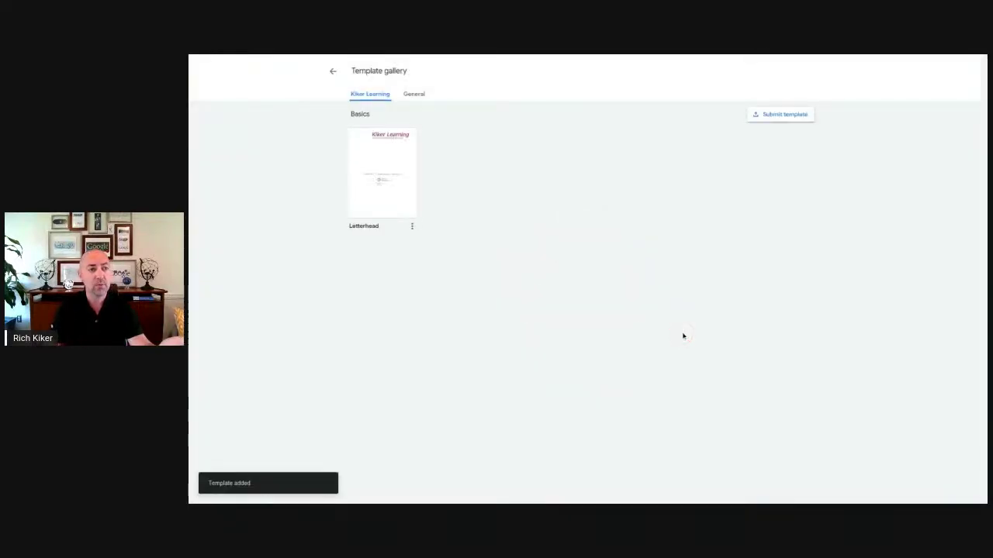
Step: Leave the template gallery and return to the Interactive document
click(399, 149)
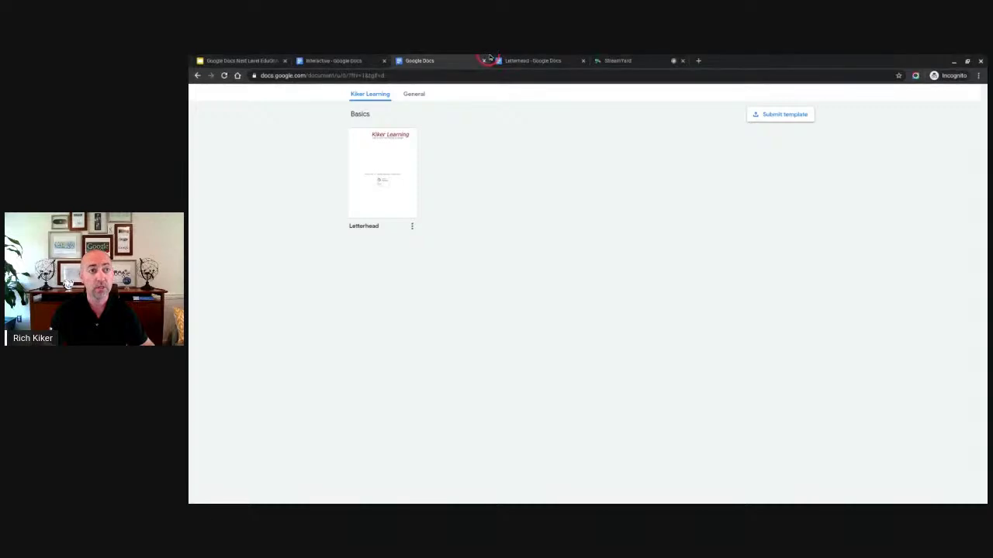
click(380, 60)
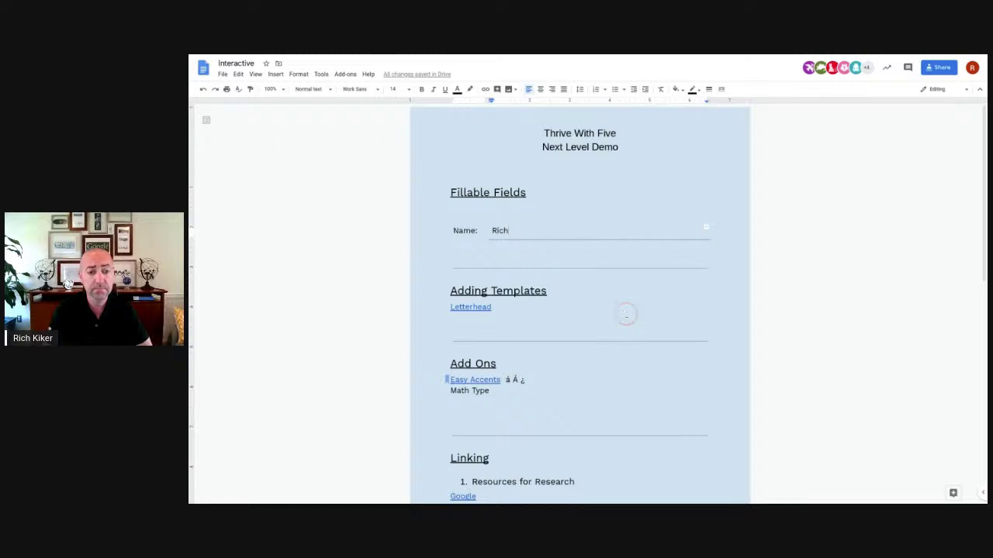
Step: Browse the add-ons available for Docs in the G Suite Marketplace and return to the document
scroll(625, 316, down, 3)
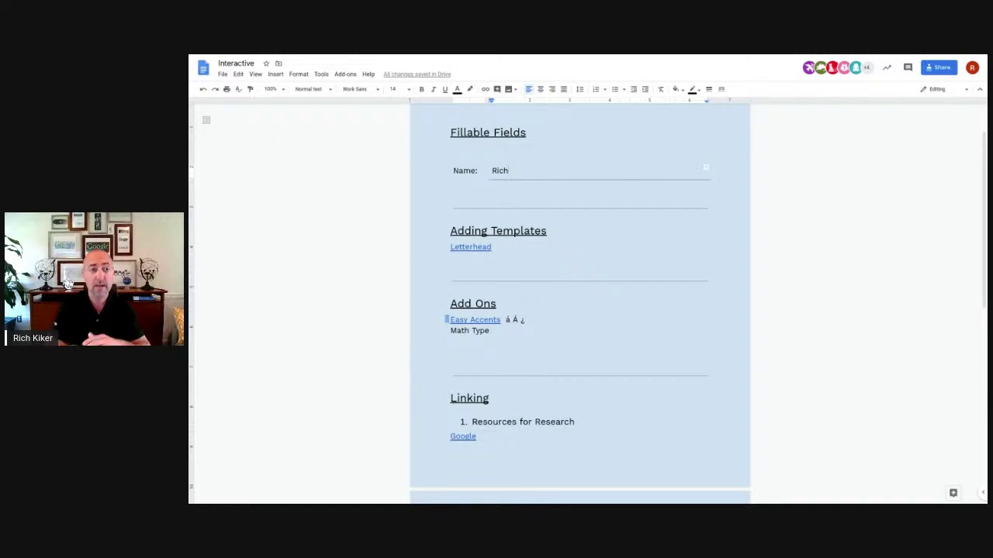
scroll(362, 312, up, 2)
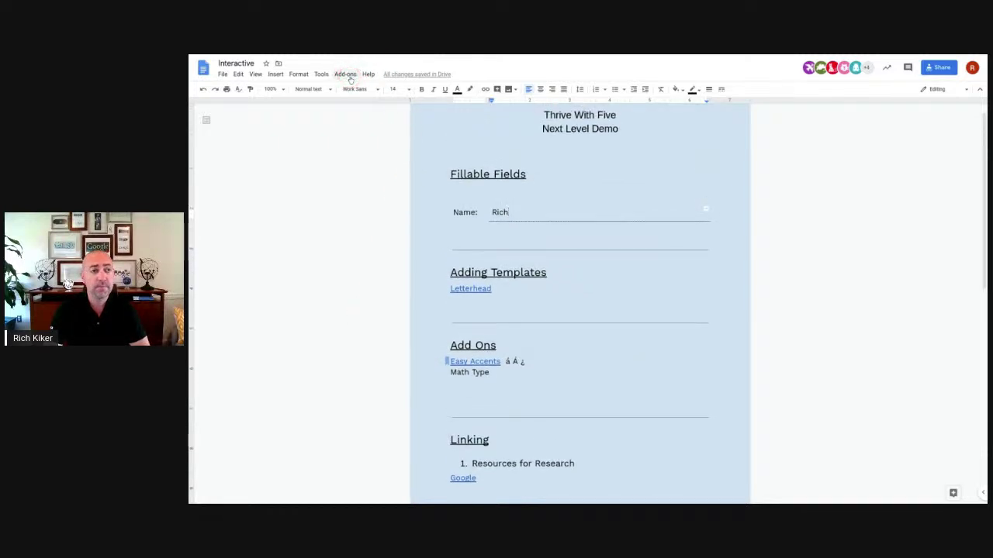
click(346, 75)
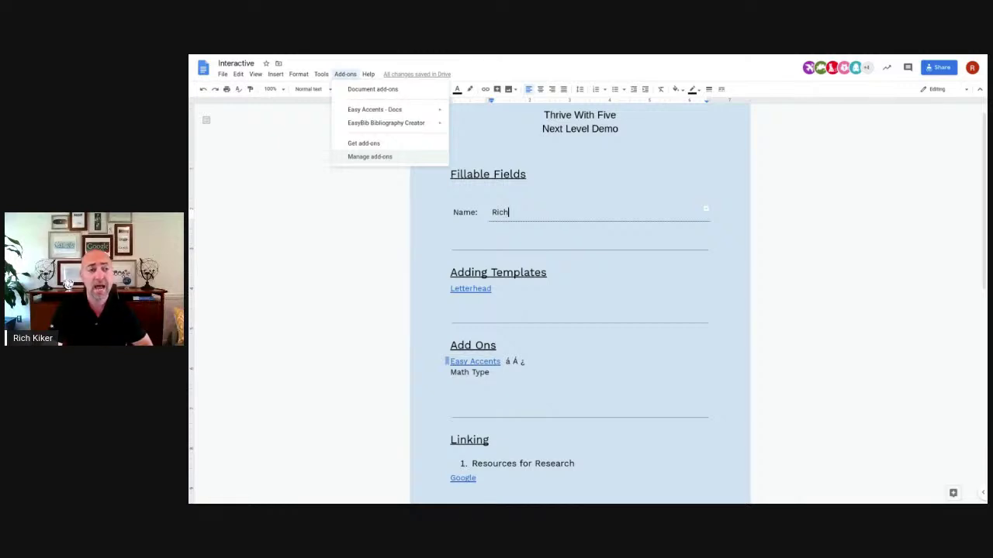
click(394, 143)
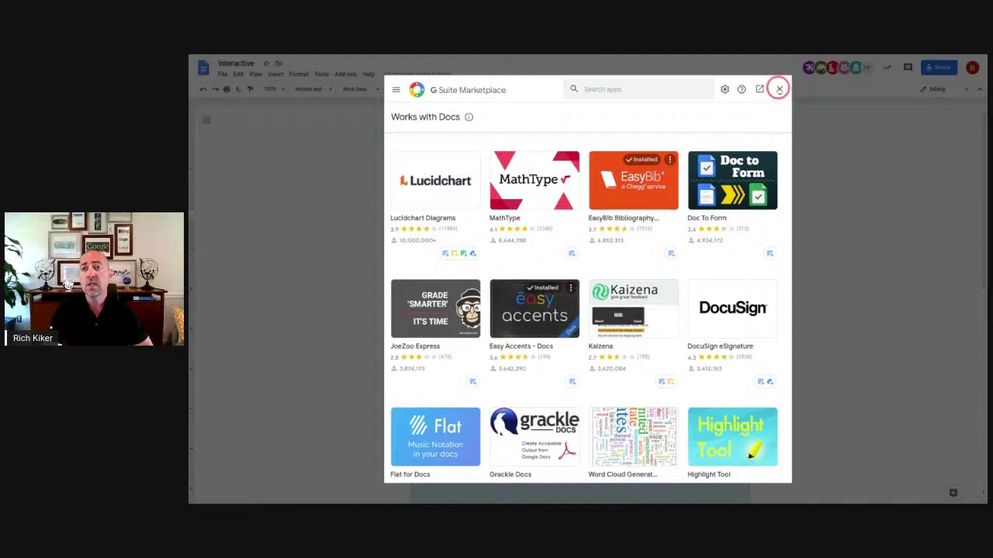
click(779, 89)
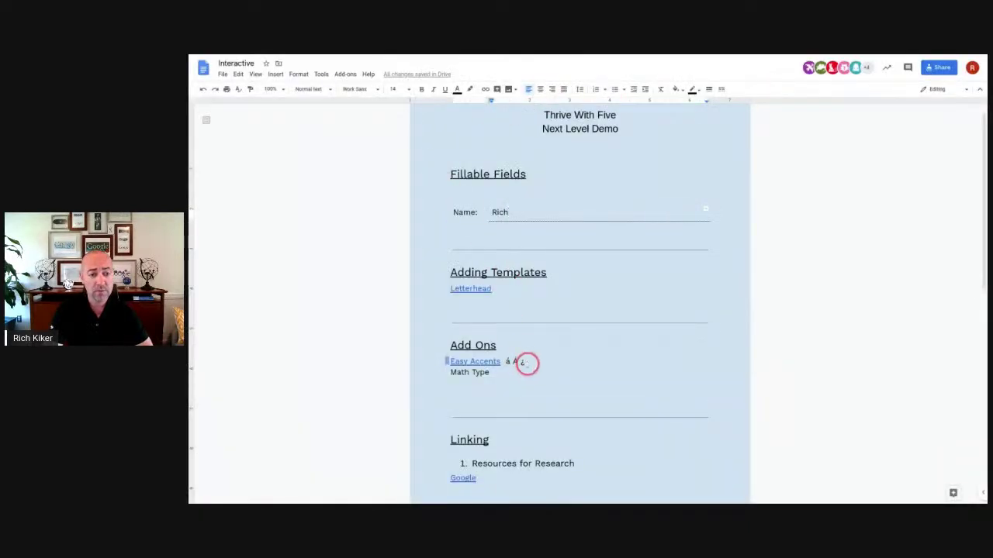
Step: Start the Easy Accents add-on and choose Spanish as its language
click(351, 73)
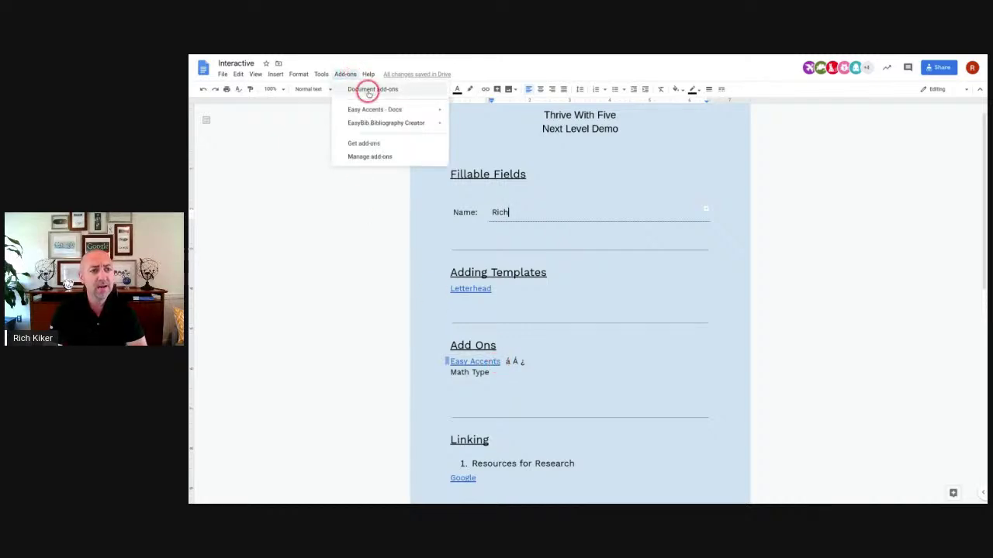
mouse_move(374, 108)
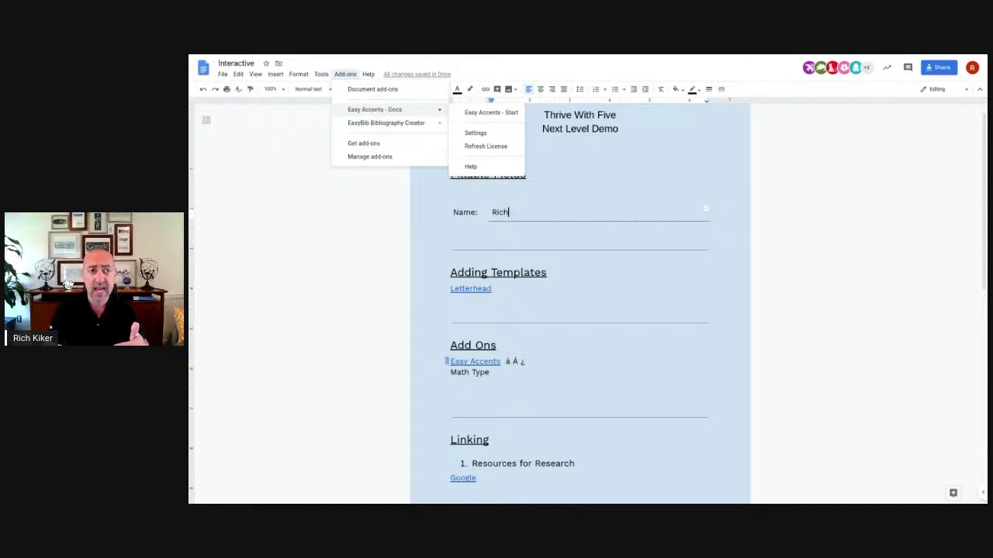
click(480, 114)
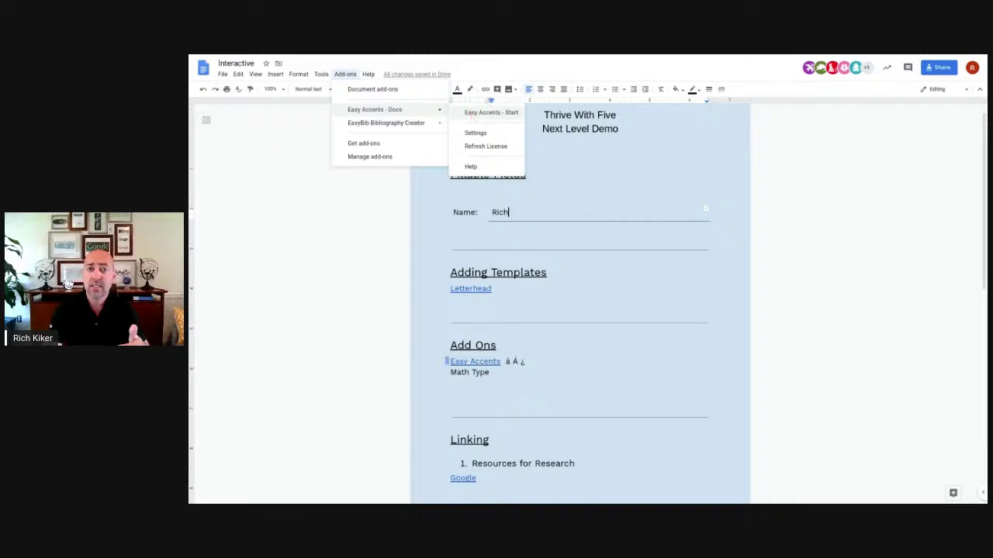
click(613, 128)
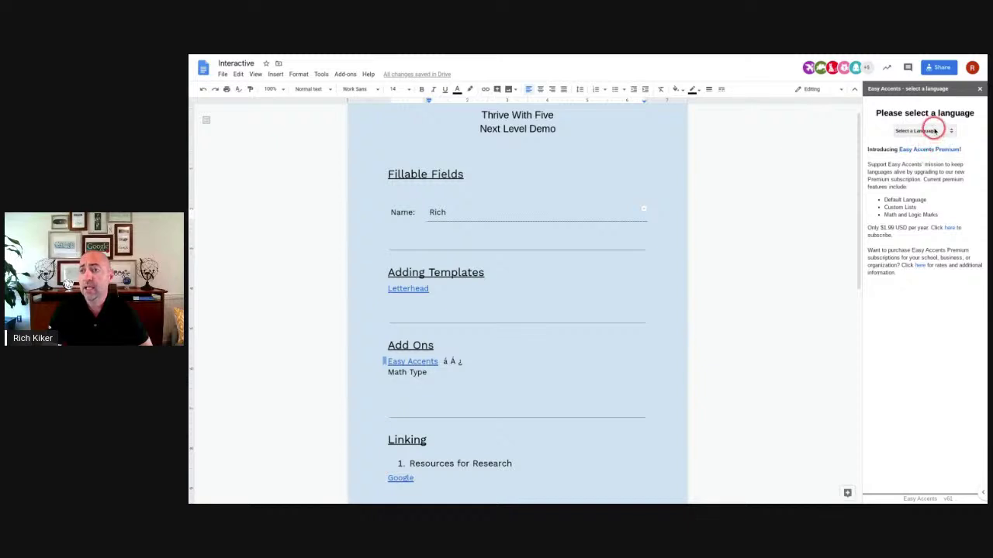
click(934, 130)
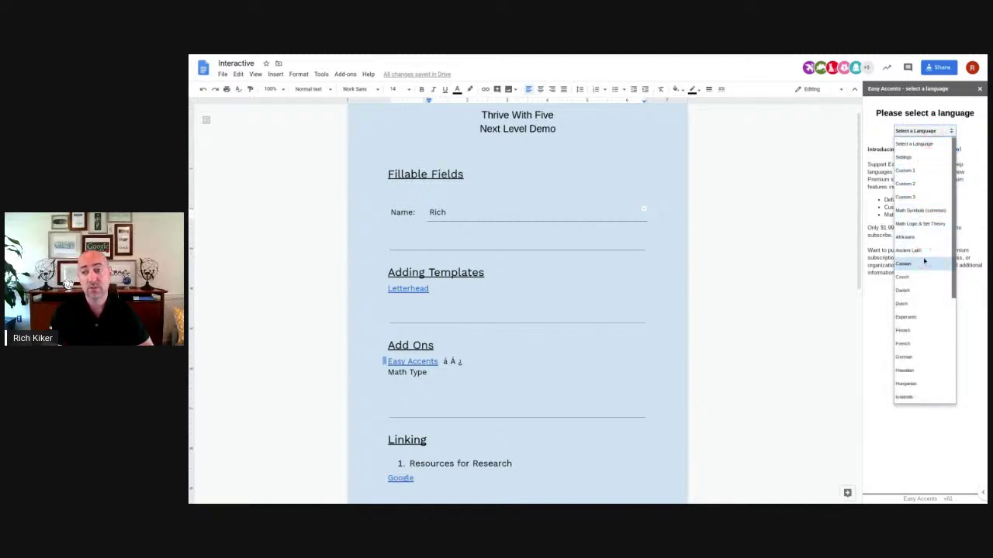
scroll(923, 271, down, 5)
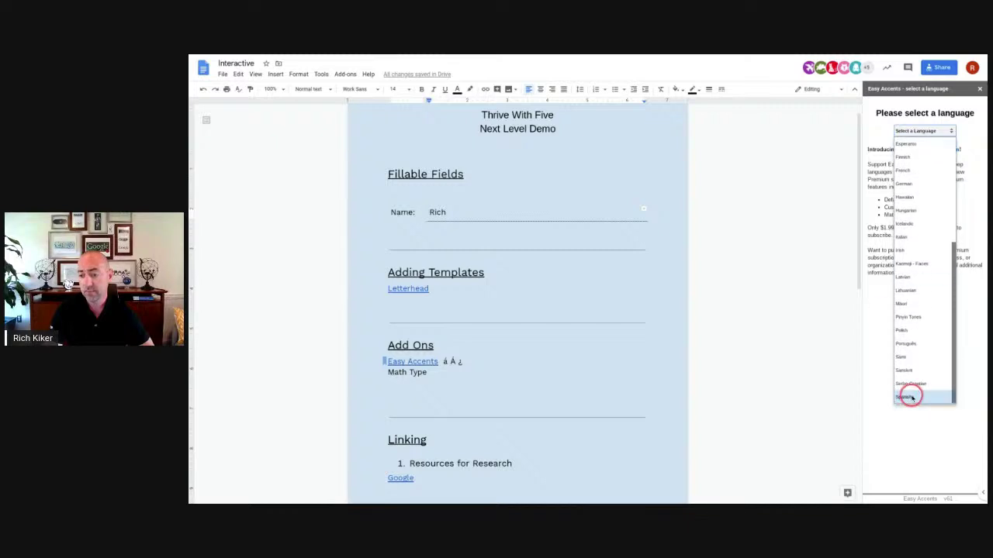
click(911, 397)
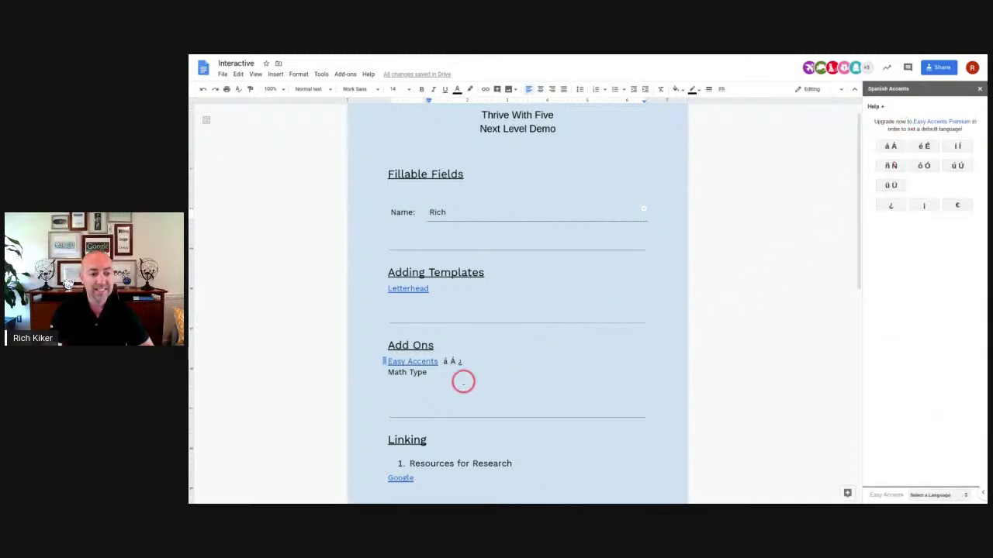
Step: Replace the accented characters beside the Easy Accents link with ñÑ using the Spanish accents
drag(461, 361, 442, 360)
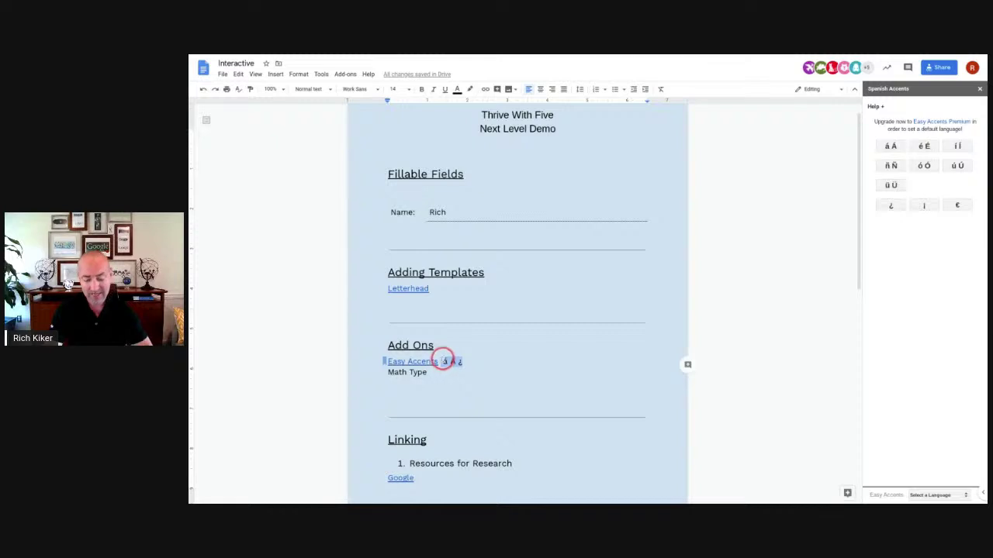
key(BackSpace)
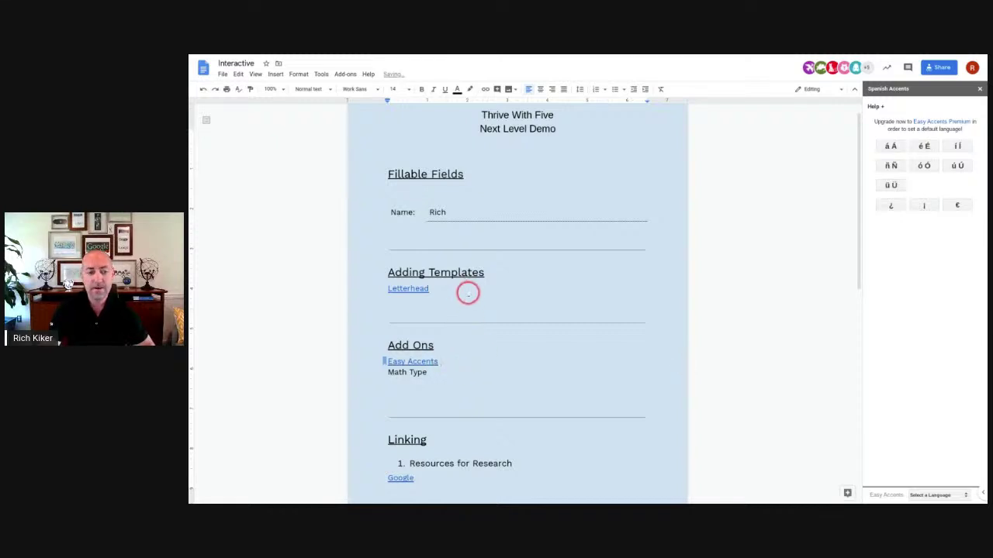
click(889, 168)
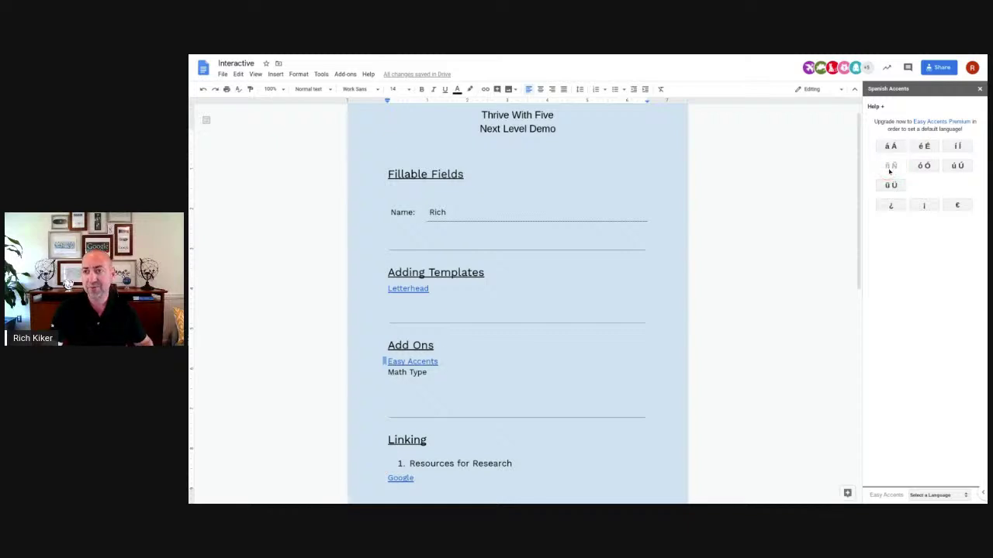
click(889, 168)
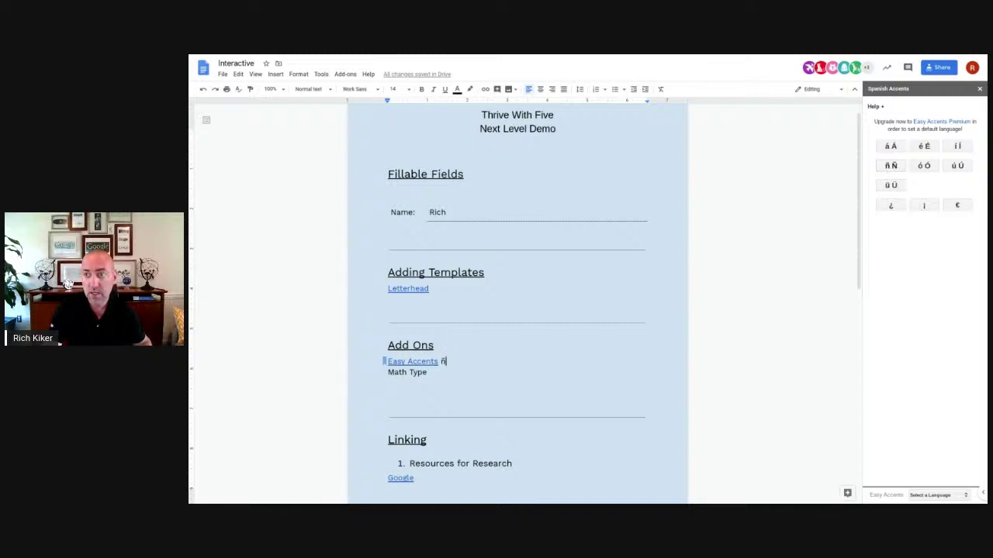
click(892, 167)
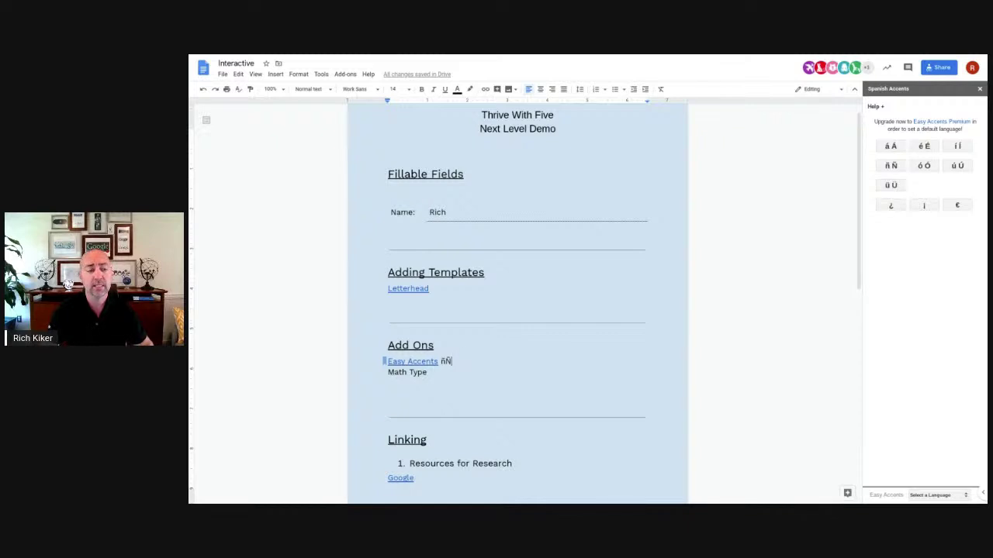
Step: Make all borders of the name field's table visible again through its table properties
click(512, 210)
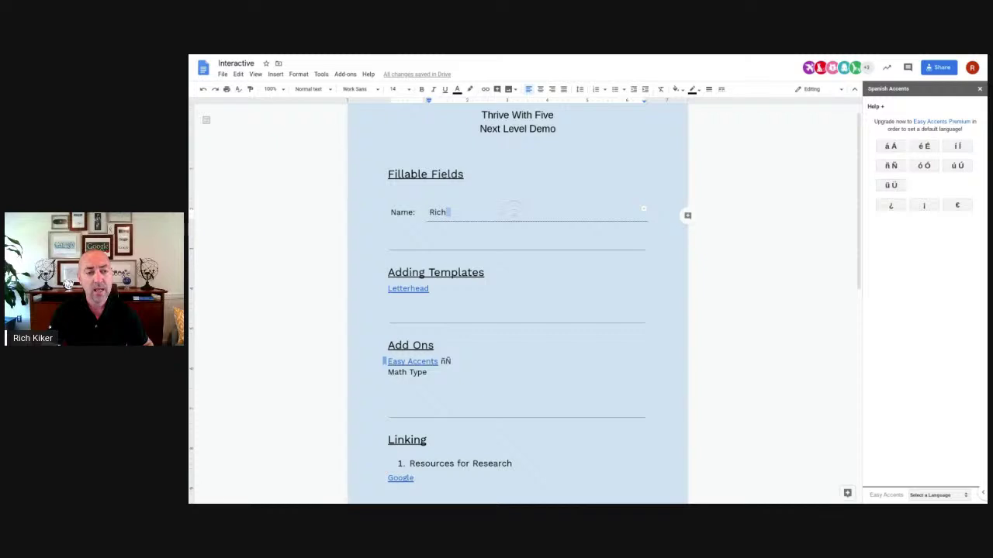
right_click(514, 211)
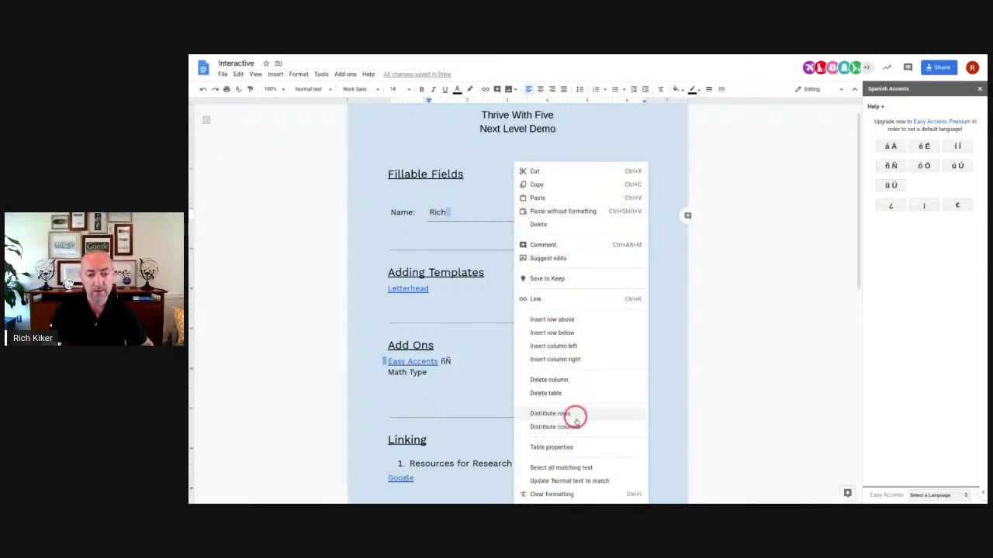
click(568, 446)
click(533, 229)
click(536, 261)
click(663, 361)
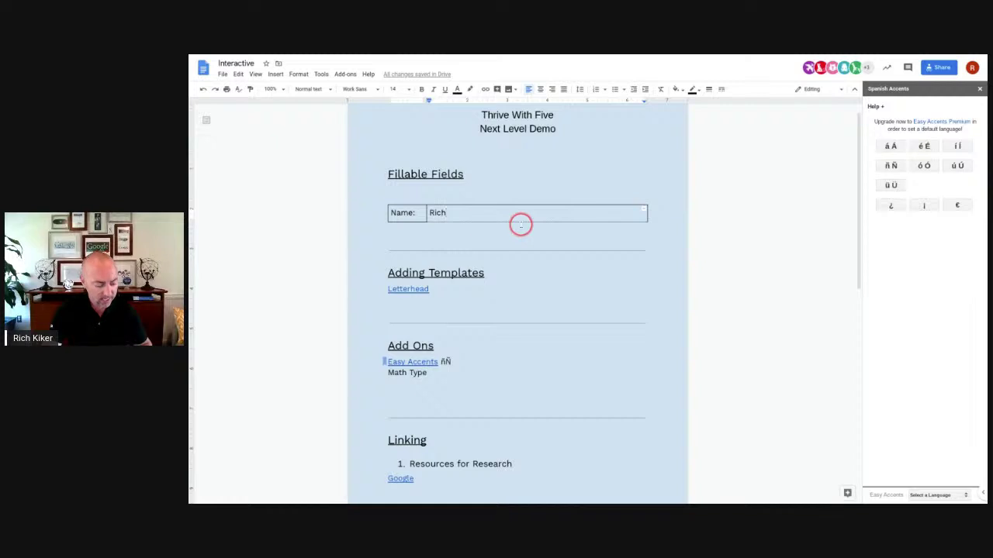
Step: Add a second row to the name table and merge the two cells of its first column
key(Tab)
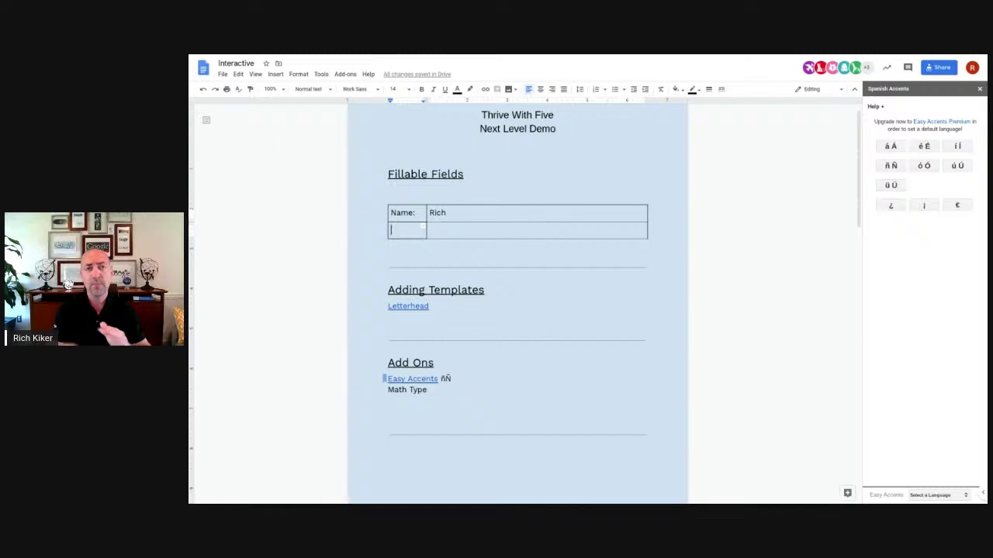
drag(412, 210, 415, 226)
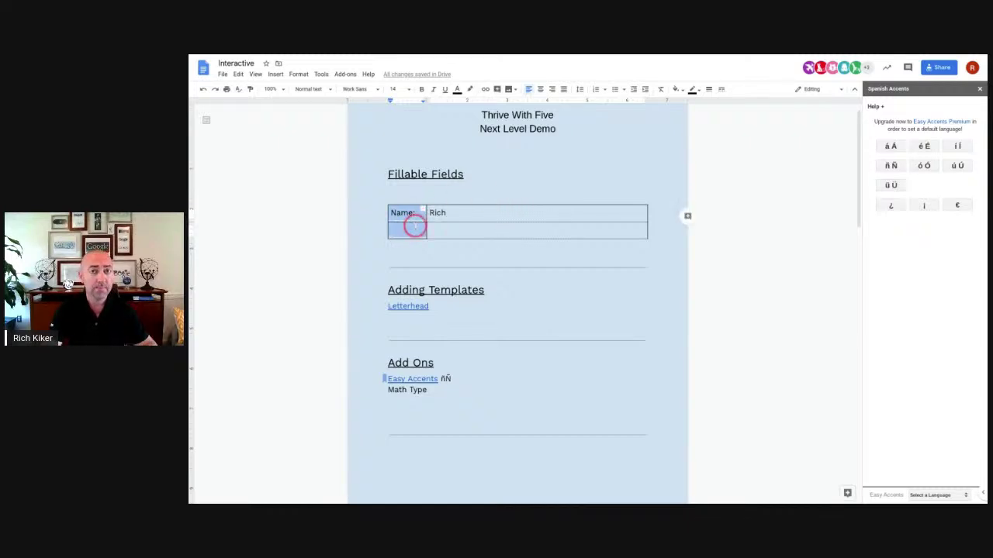
right_click(416, 228)
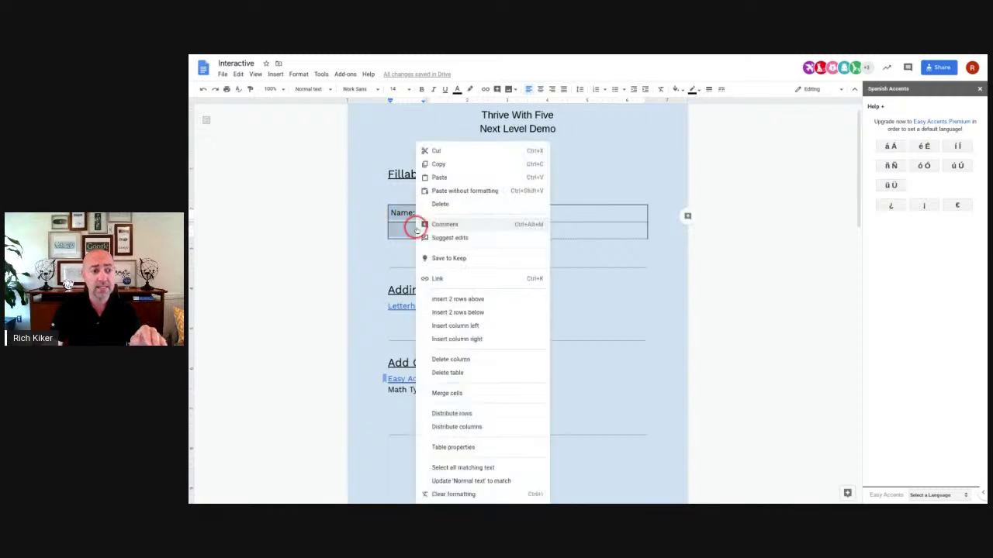
click(460, 394)
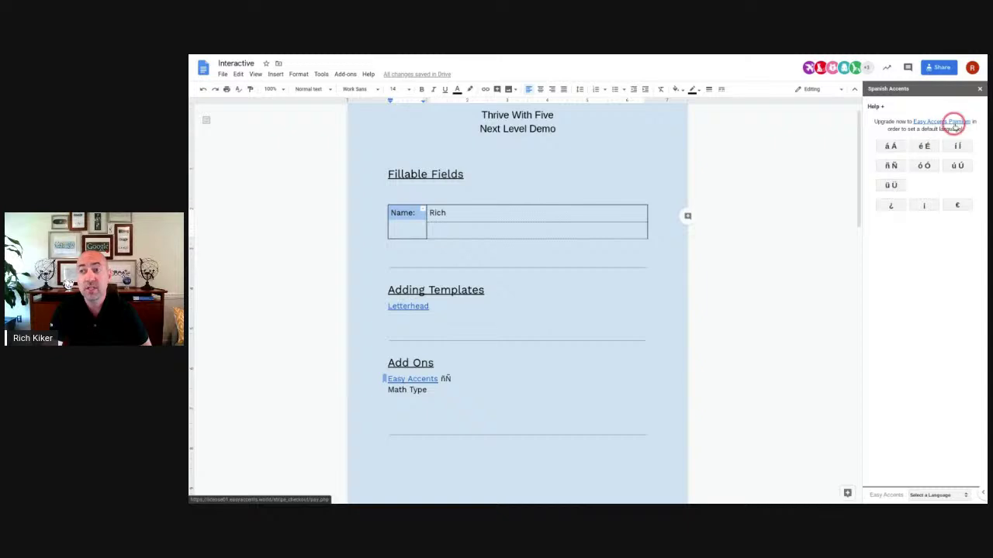
Step: Close the Easy Accents add-on and return to the Add Ons section of the document
click(979, 90)
scroll(642, 299, down, 2)
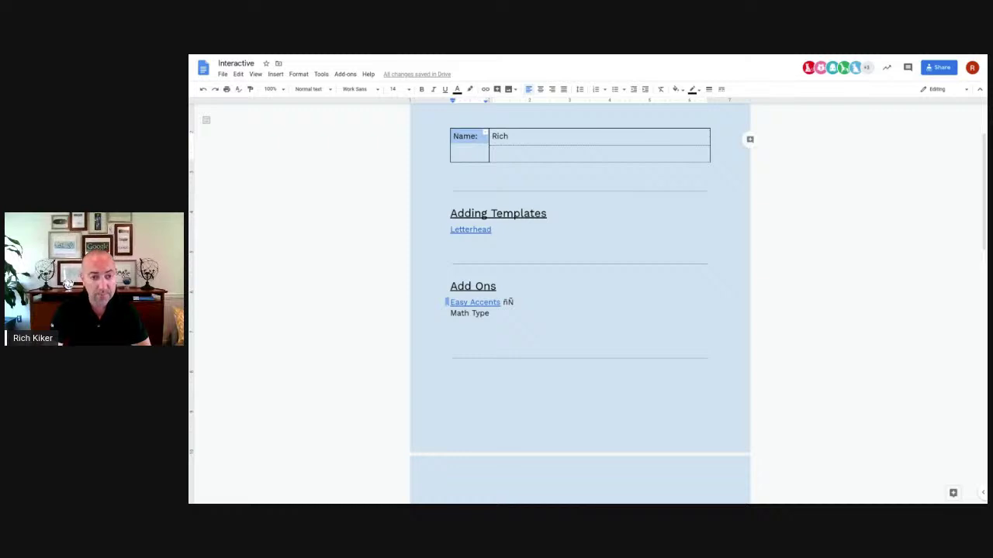
click(480, 329)
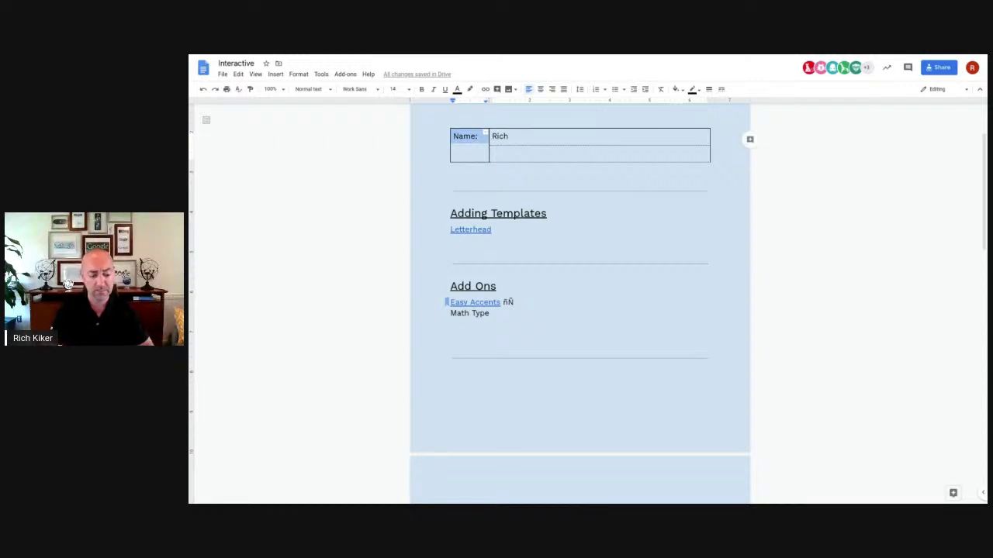
Step: Remove the hyperlink from the word Scholar under Resources for Research in the Linking section
scroll(477, 332, down, 3)
scroll(477, 332, down, 6)
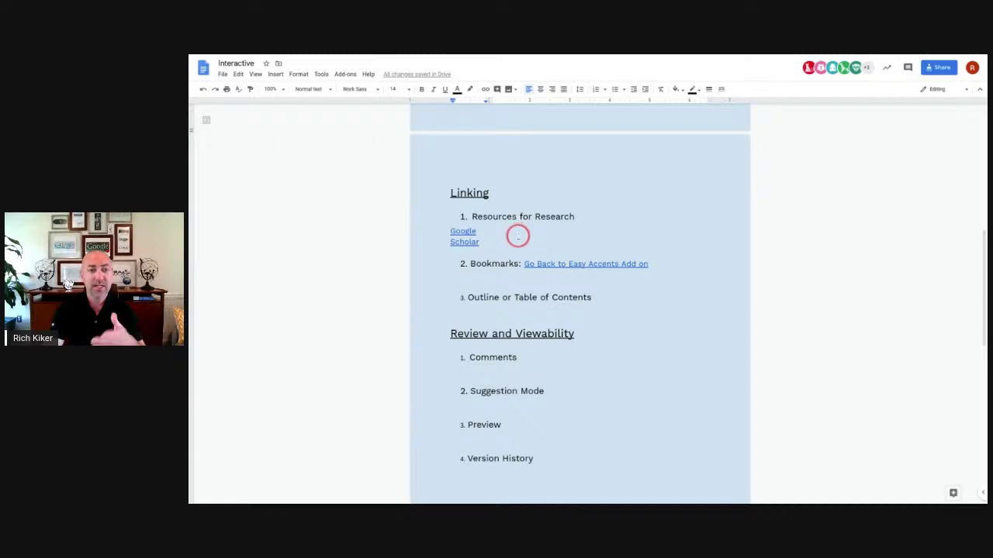
drag(481, 242, 455, 245)
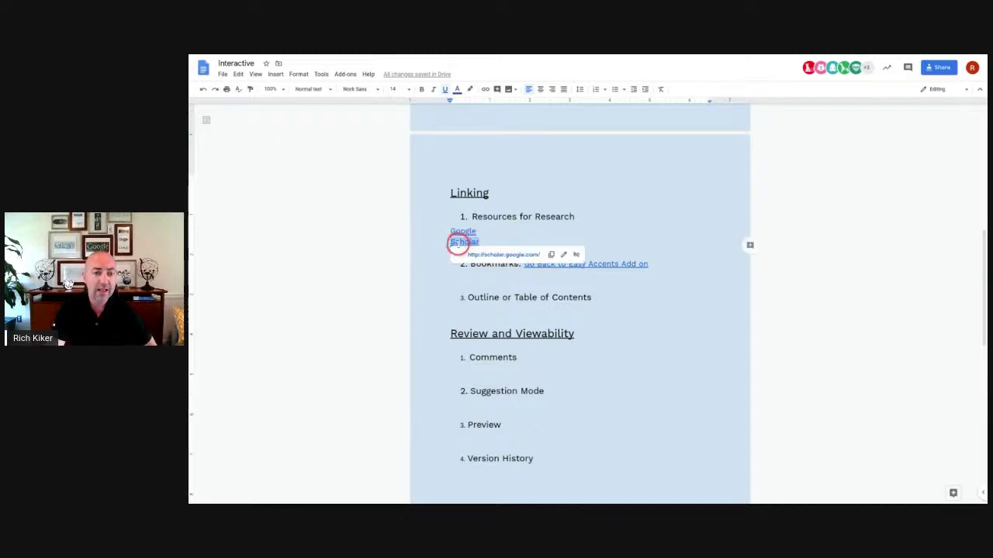
click(575, 254)
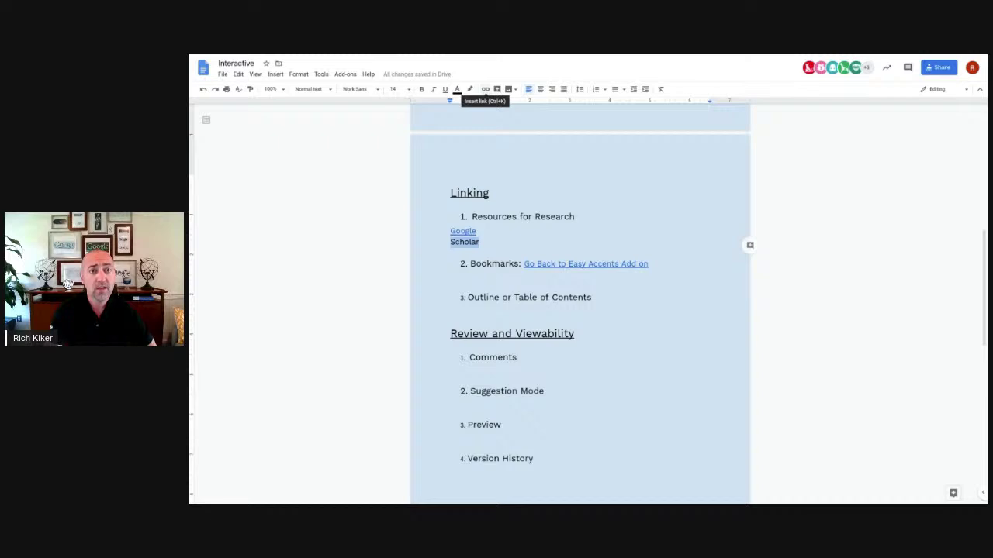
click(485, 89)
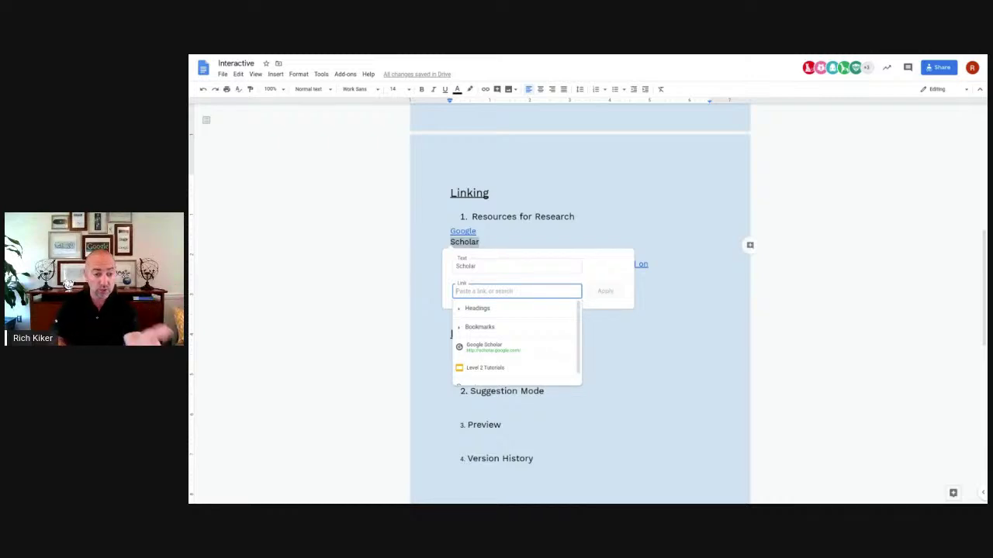
text(sch)
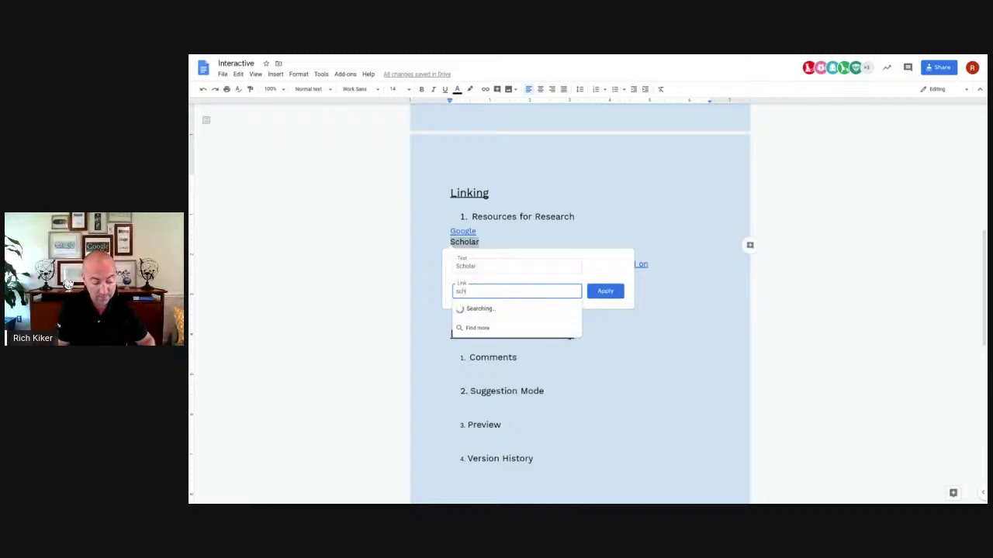
text(olar.google.com/)
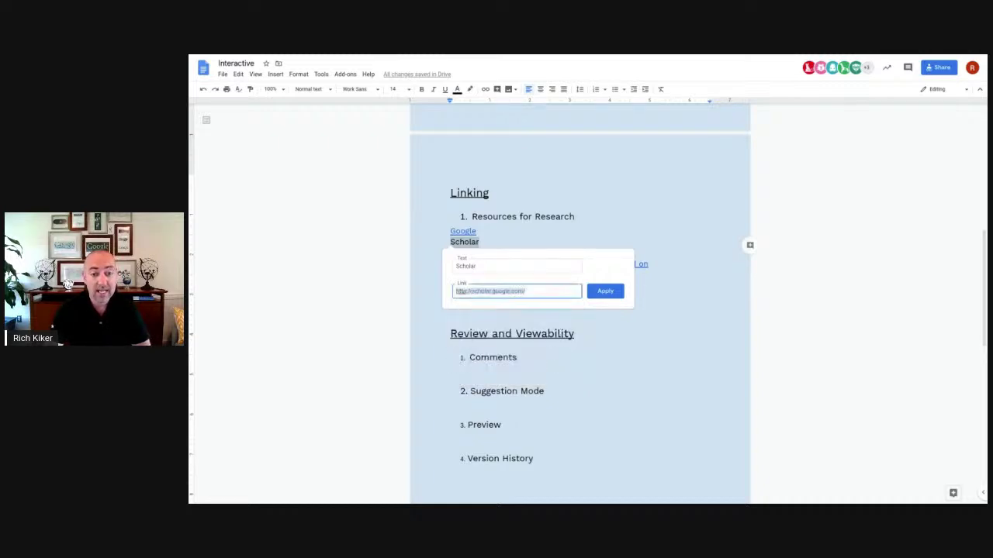
click(621, 291)
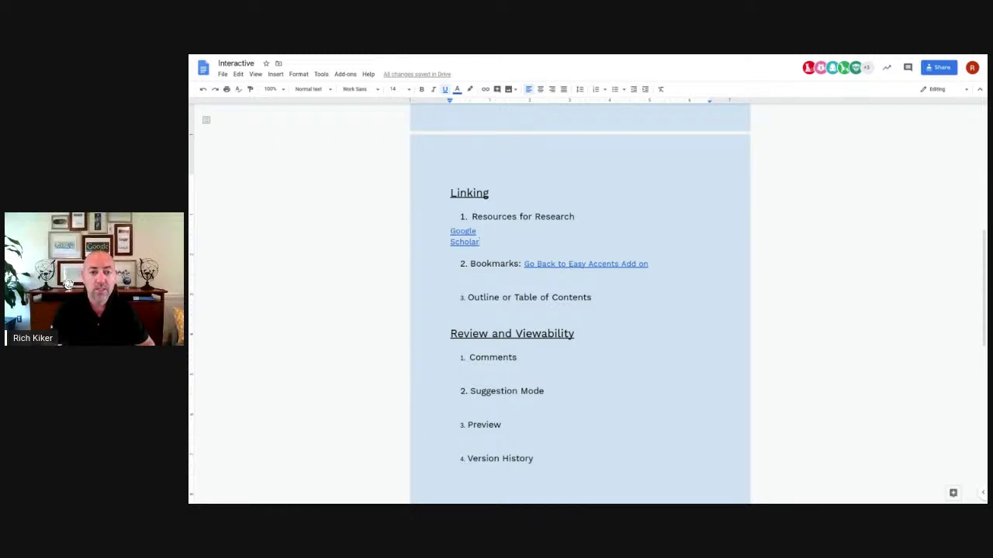
Step: Remove the bookmark link from the text "Go Back to Easy Accents Add on" in the Bookmarks item
click(644, 264)
drag(645, 264, 525, 264)
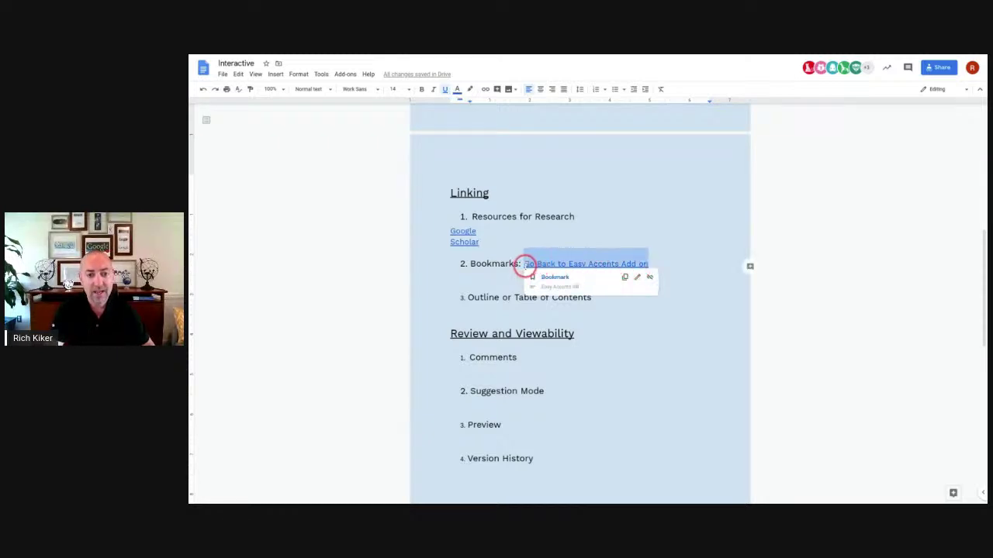
click(649, 277)
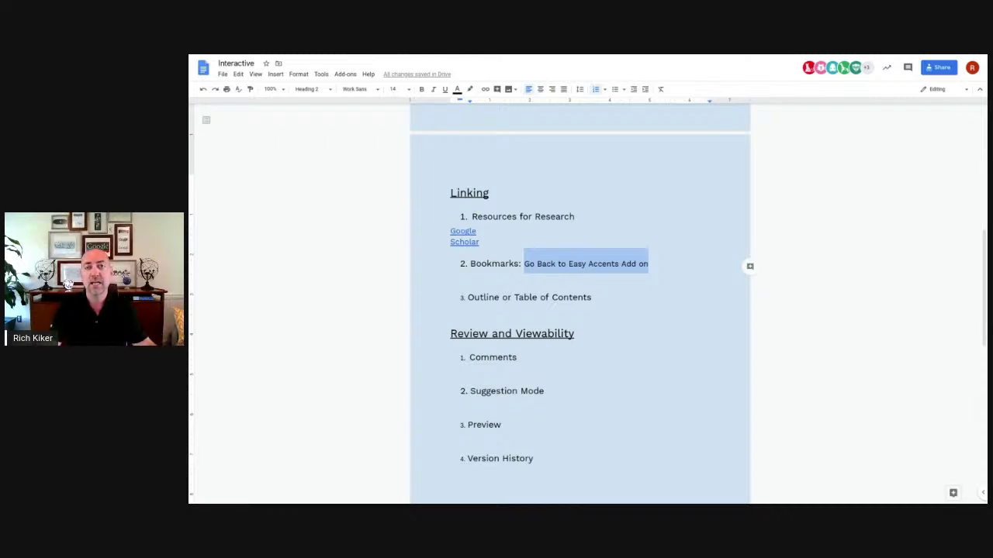
Step: Link the text "Go Back to Easy Accents Add on" to the Easy Accents bookmark and follow the link
click(485, 90)
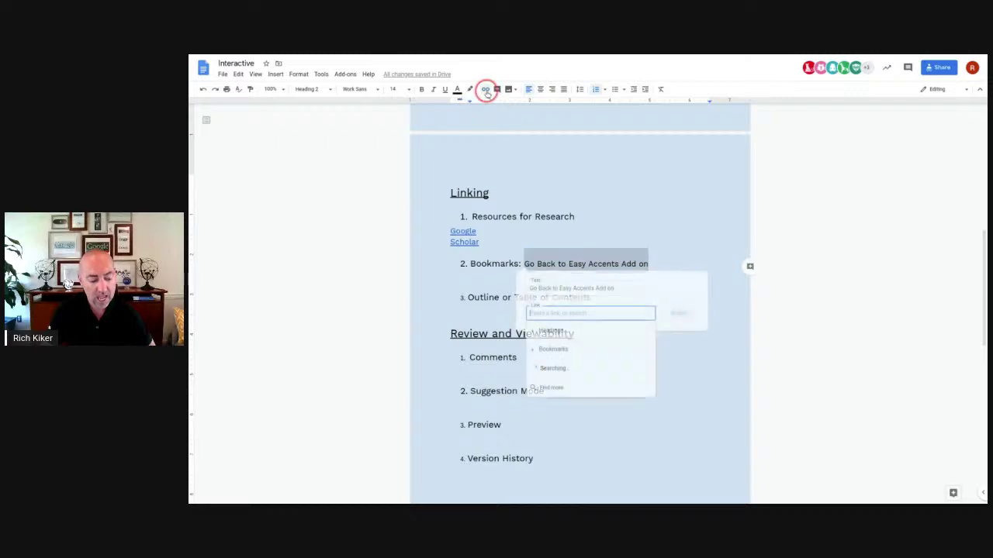
click(641, 320)
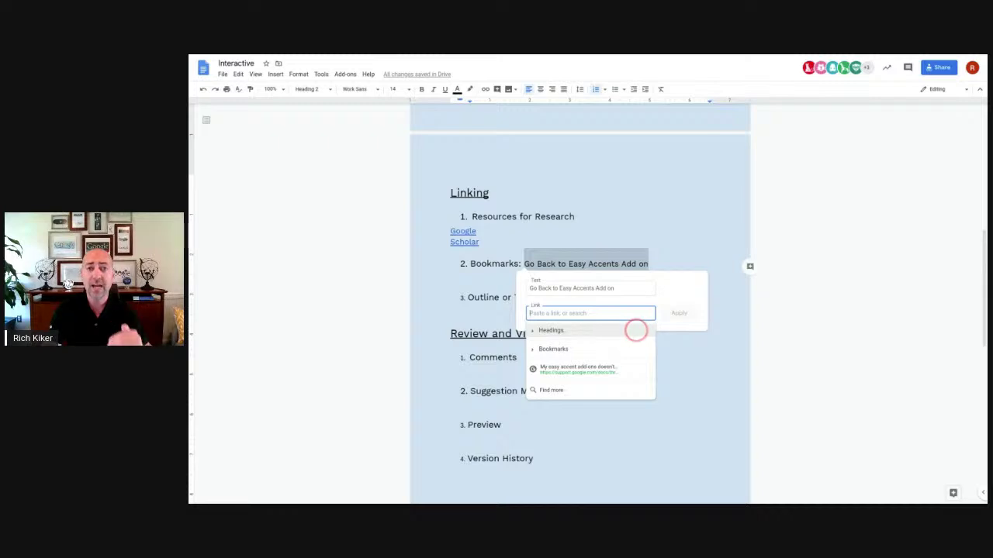
click(532, 350)
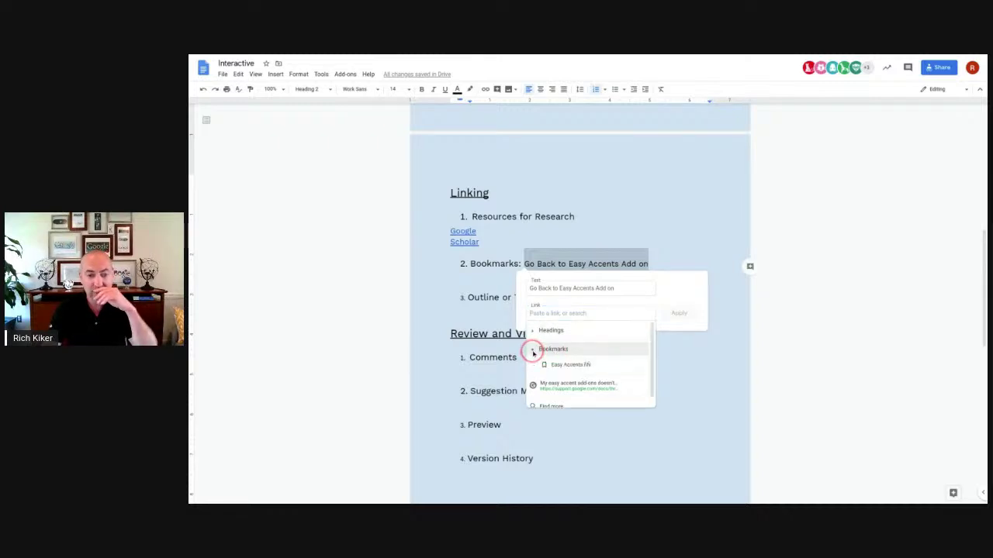
click(604, 371)
click(685, 318)
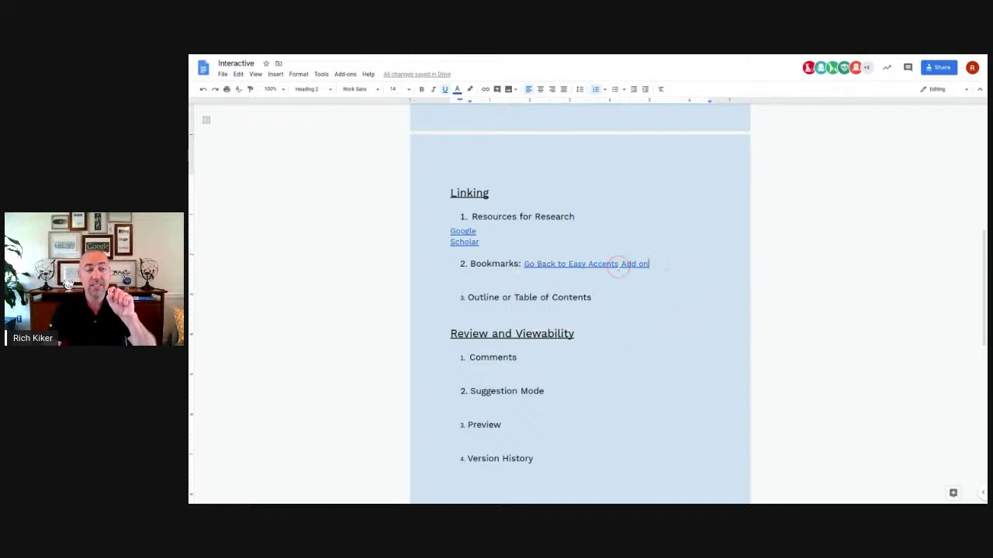
click(567, 276)
click(559, 277)
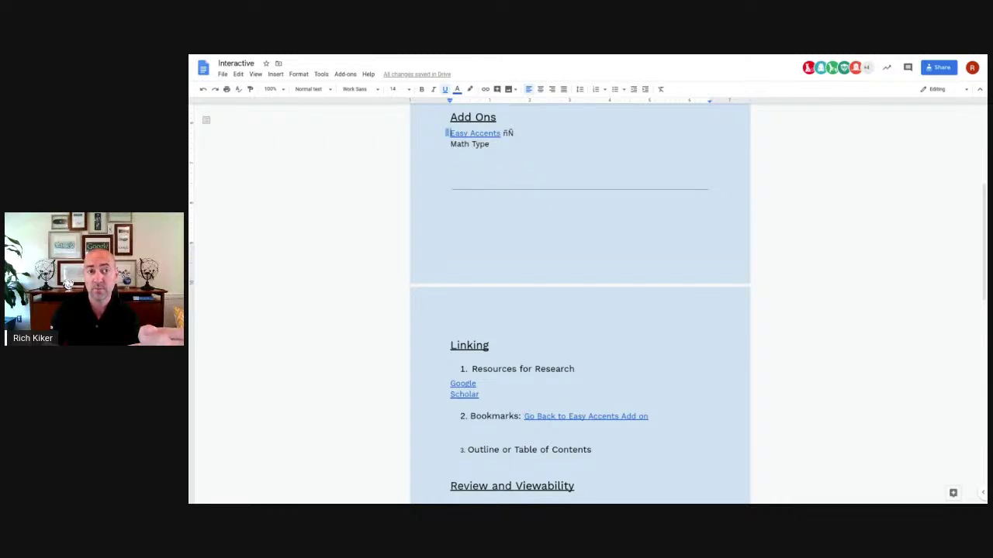
Step: Insert a bookmark at the start of the Math Type line in the Add Ons section
click(452, 145)
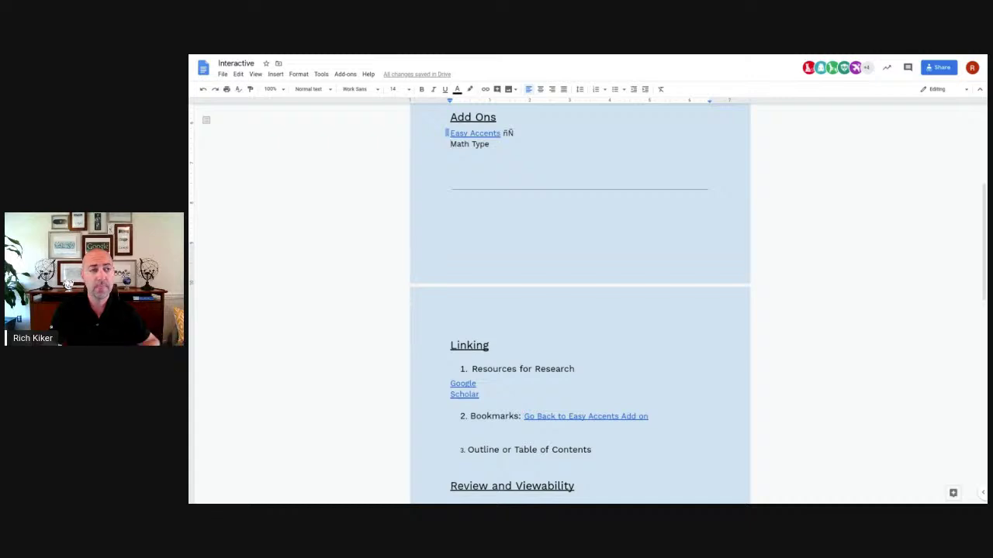
click(452, 145)
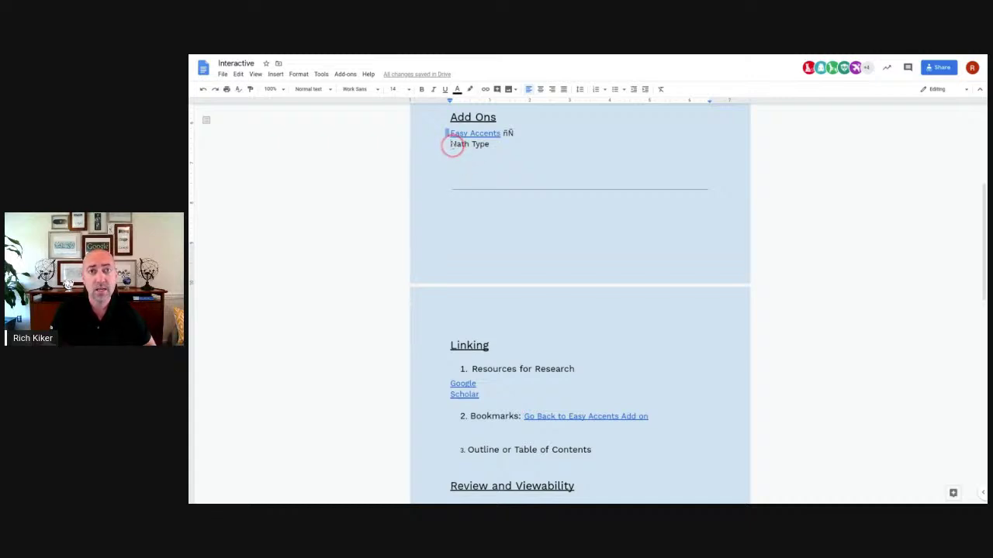
click(279, 74)
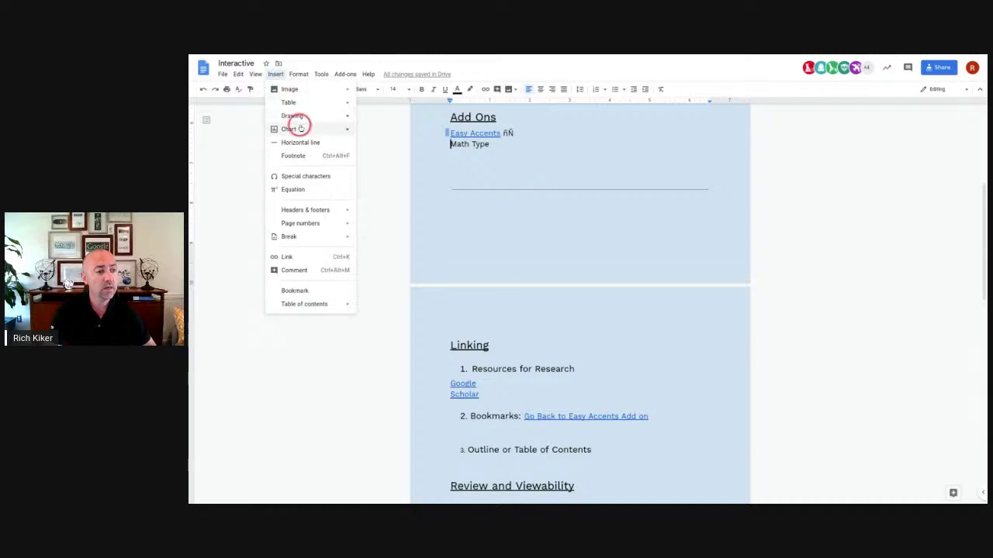
click(299, 291)
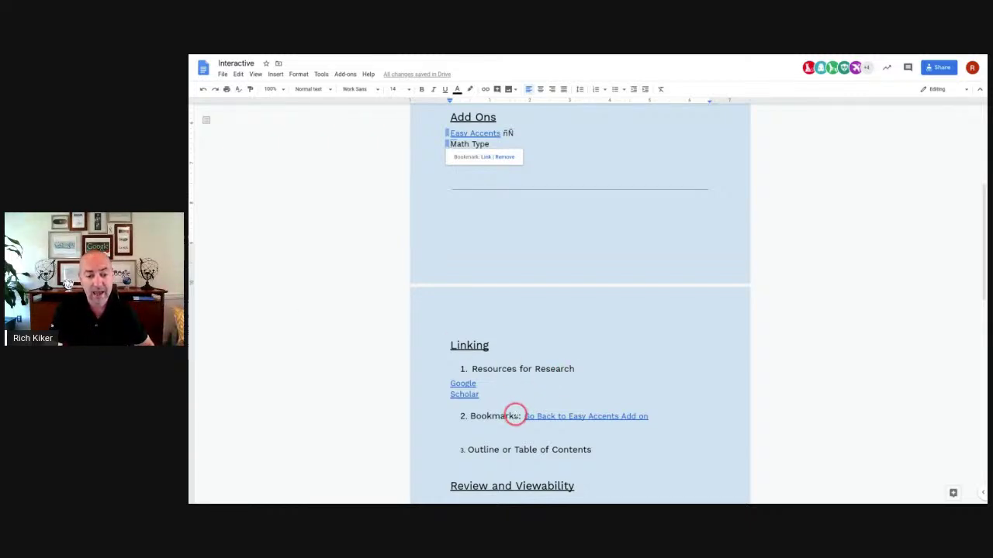
Step: Check which bookmarks are offered as link targets for the word Bookmarks in the Linking section, without applying a link
drag(516, 416, 471, 415)
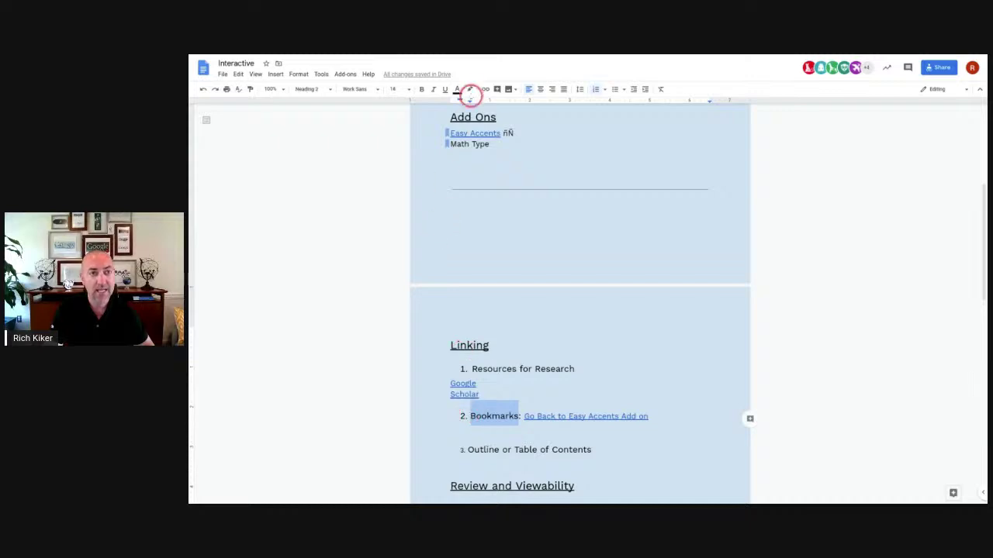
click(484, 91)
scroll(663, 388, down, 3)
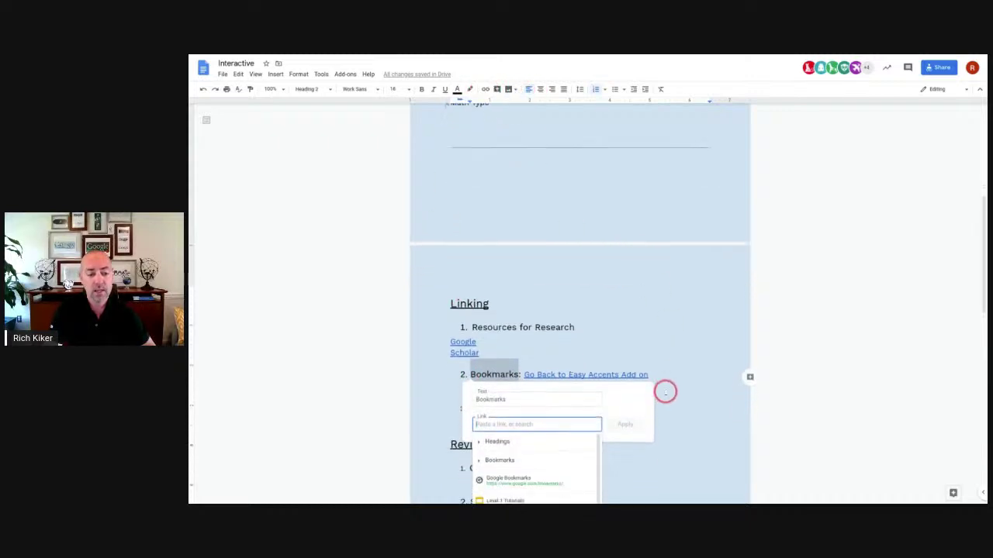
click(478, 375)
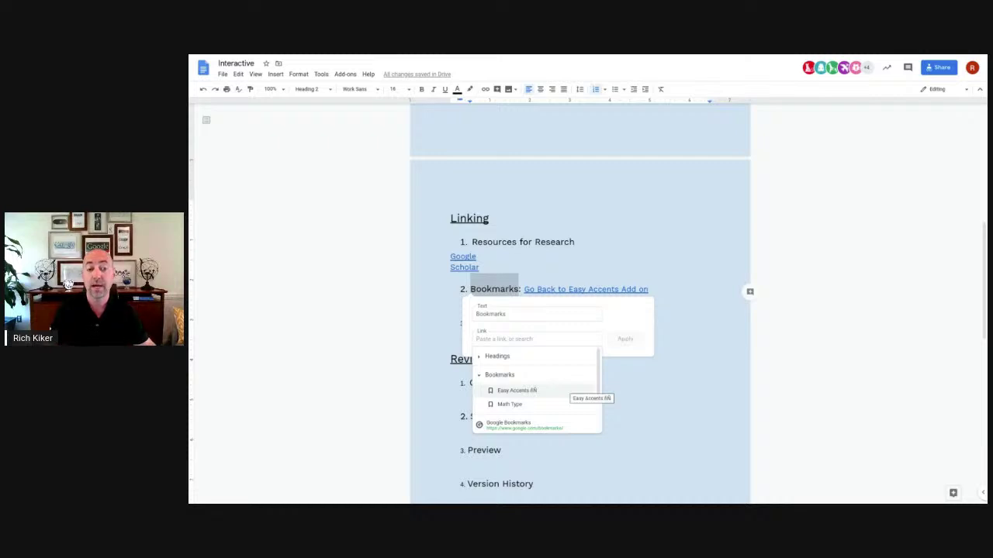
click(685, 360)
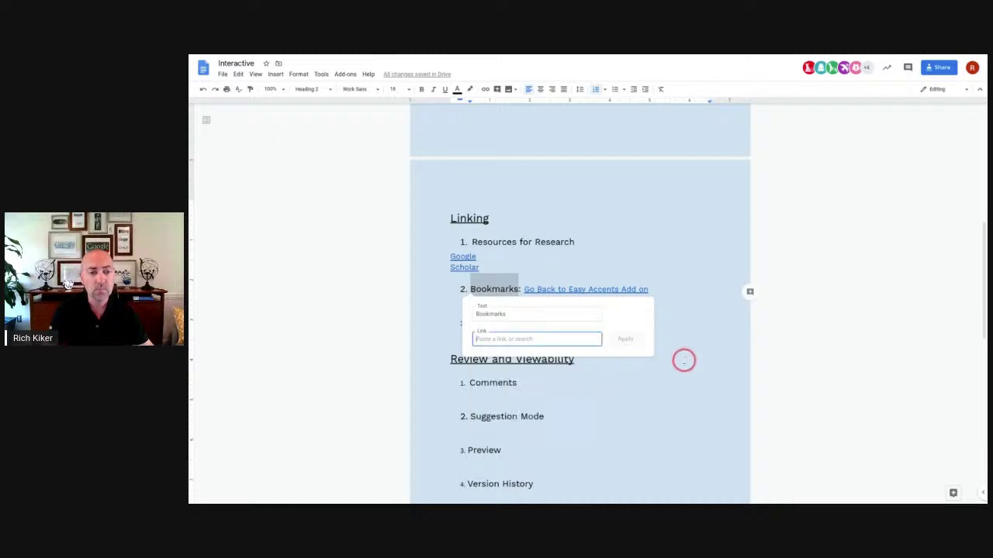
click(715, 328)
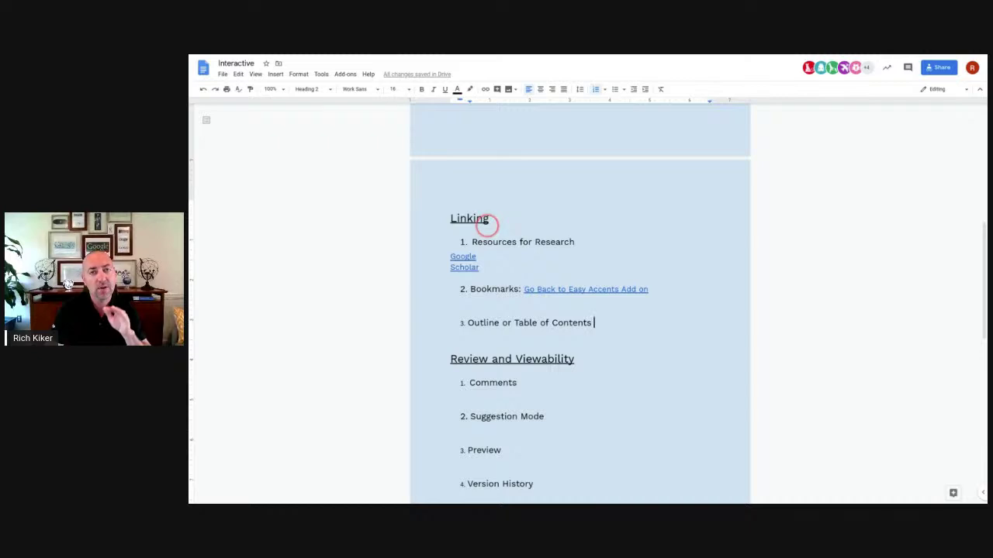
Step: Examine the paragraph style applied to the Linking heading and the available heading styles
drag(490, 222, 455, 220)
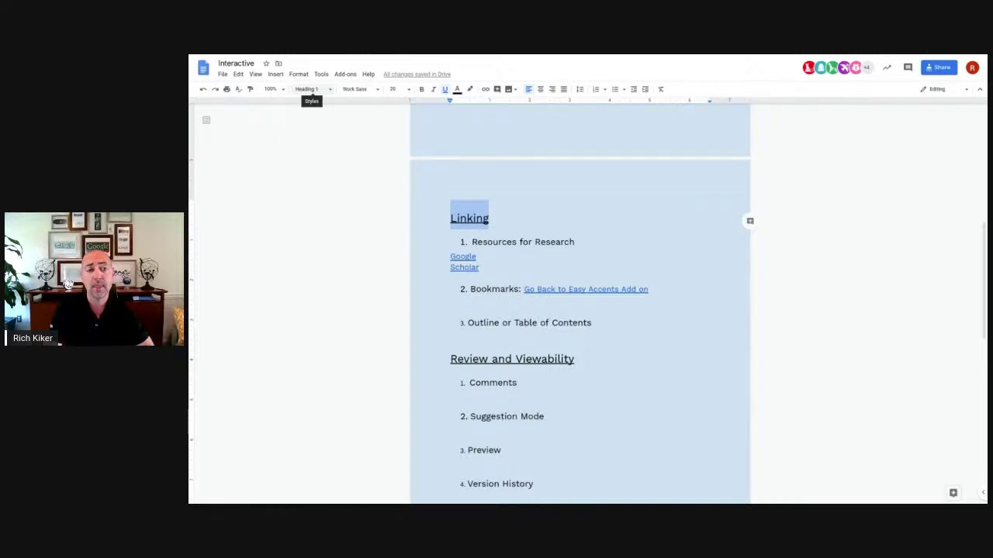
click(329, 91)
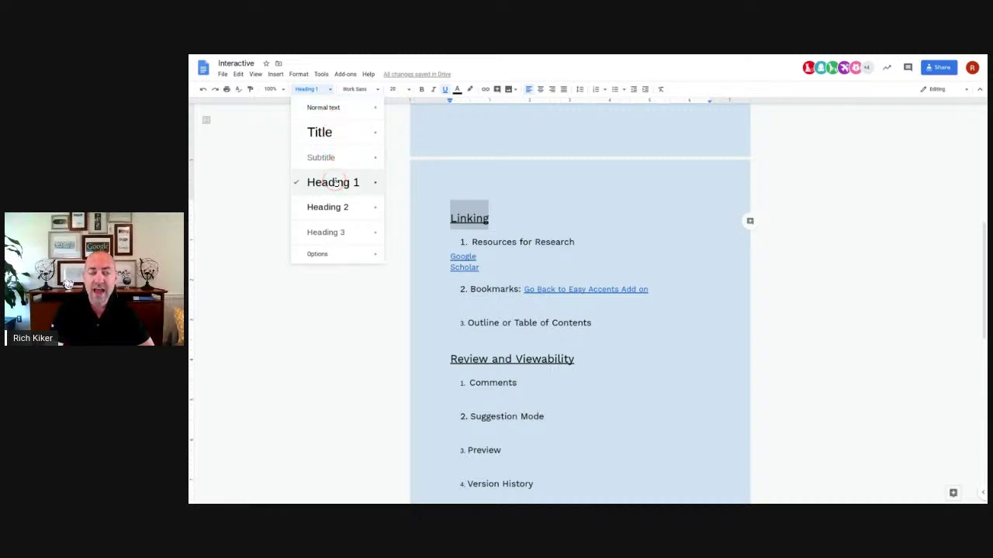
mouse_move(374, 182)
click(573, 220)
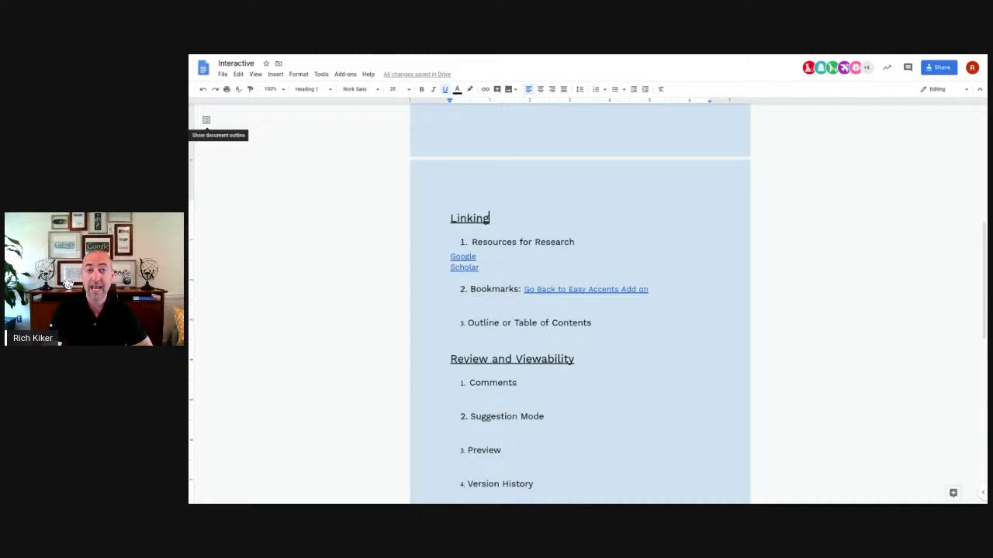
Step: Show the document outline and use it to jump to the Fillable Fields heading
click(206, 120)
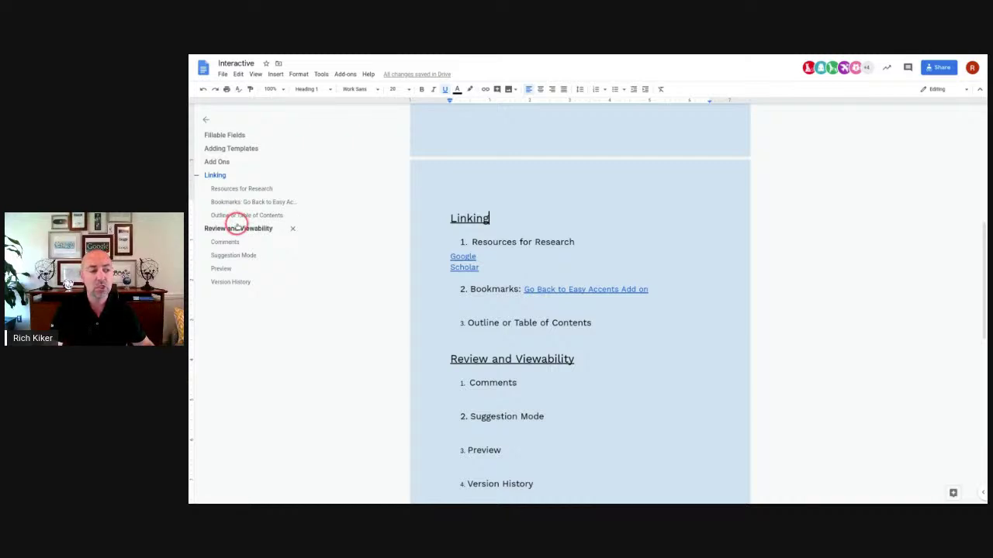
click(233, 136)
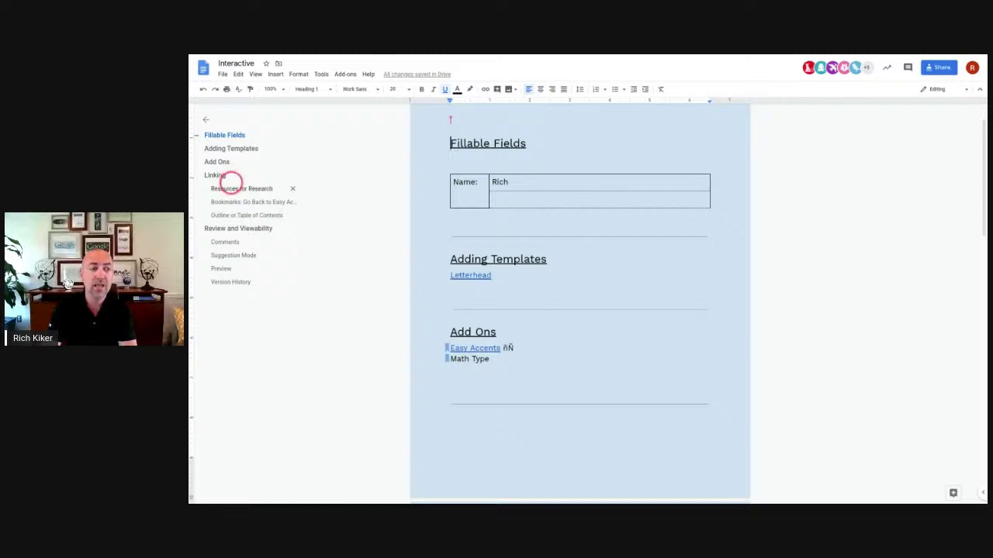
Step: Review the Heading 1 and Heading 2 style options while the Fillable Fields heading is active
click(322, 88)
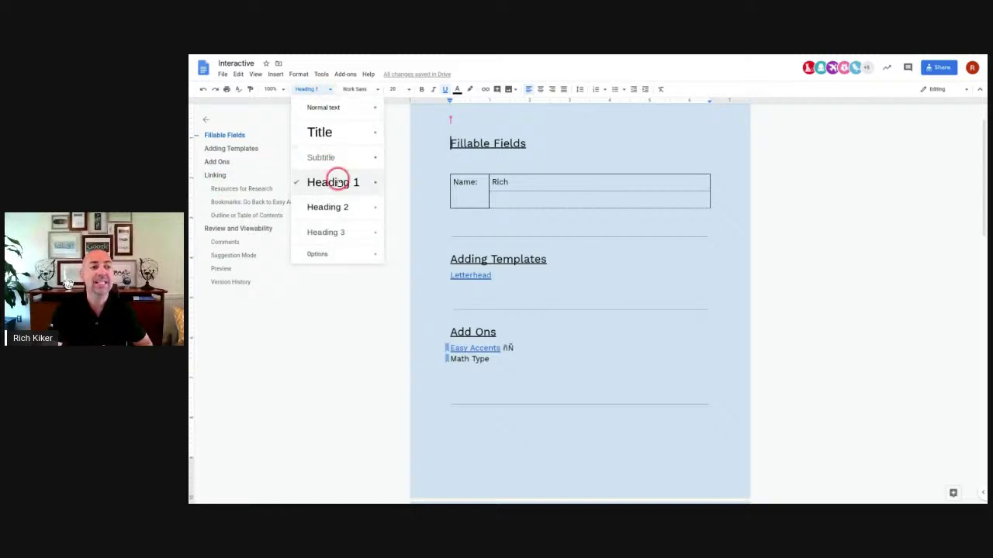
mouse_move(337, 208)
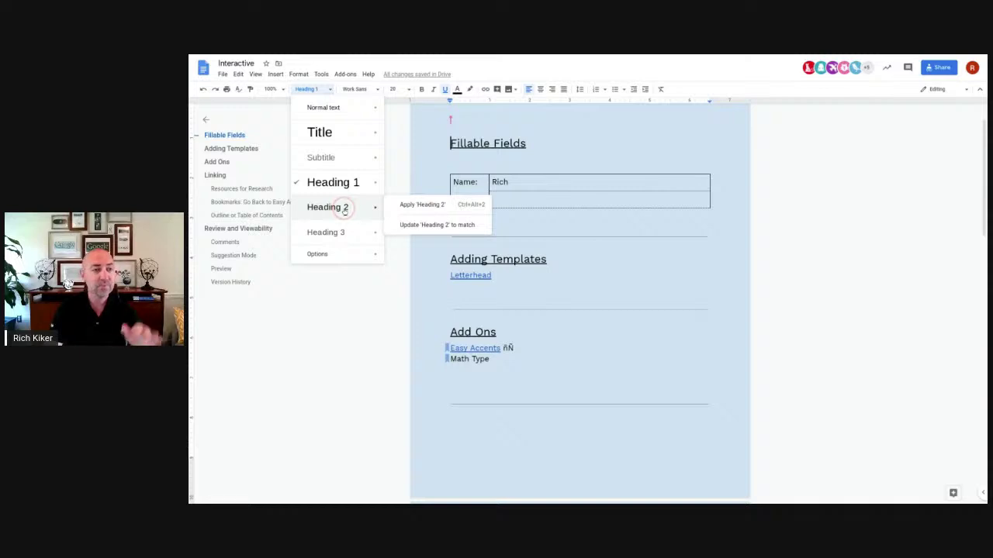
scroll(499, 266, up, 1)
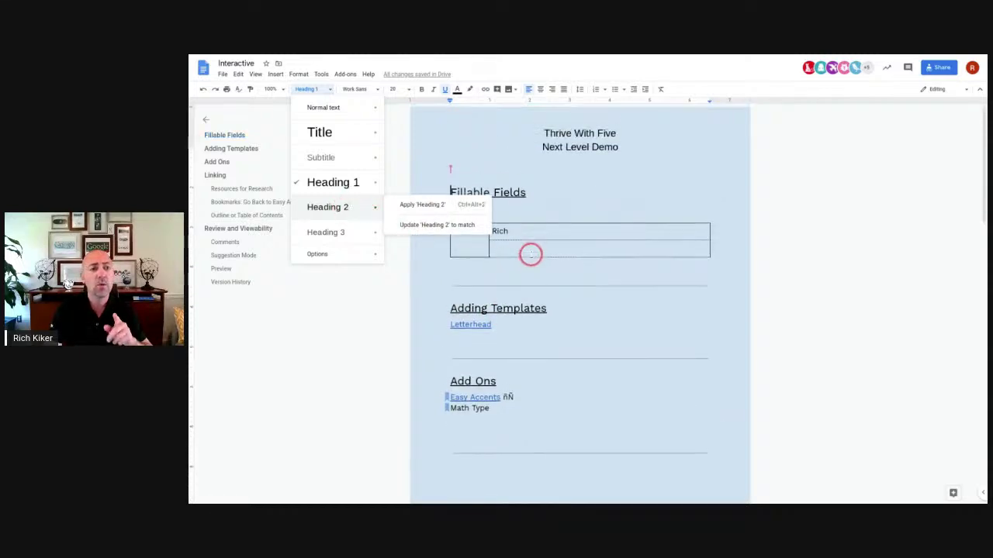
click(480, 170)
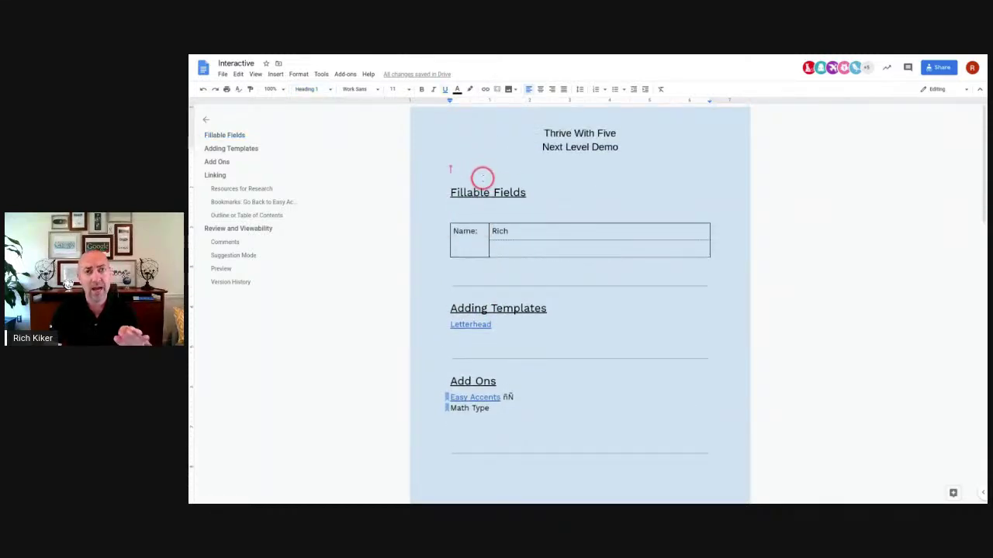
Step: Insert a table of contents with blue links on the blank line above the Fillable Fields heading
click(439, 173)
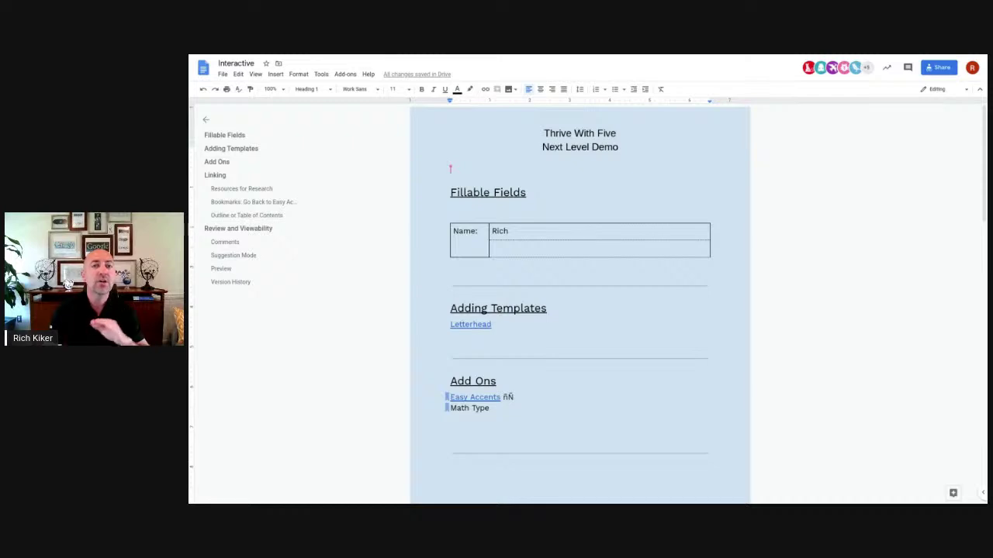
click(278, 75)
mouse_move(303, 310)
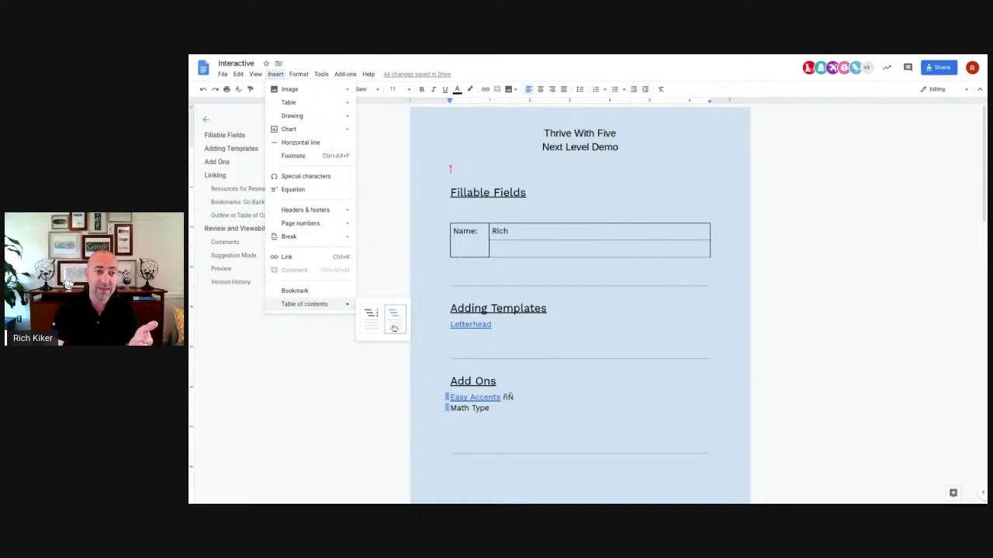
click(393, 328)
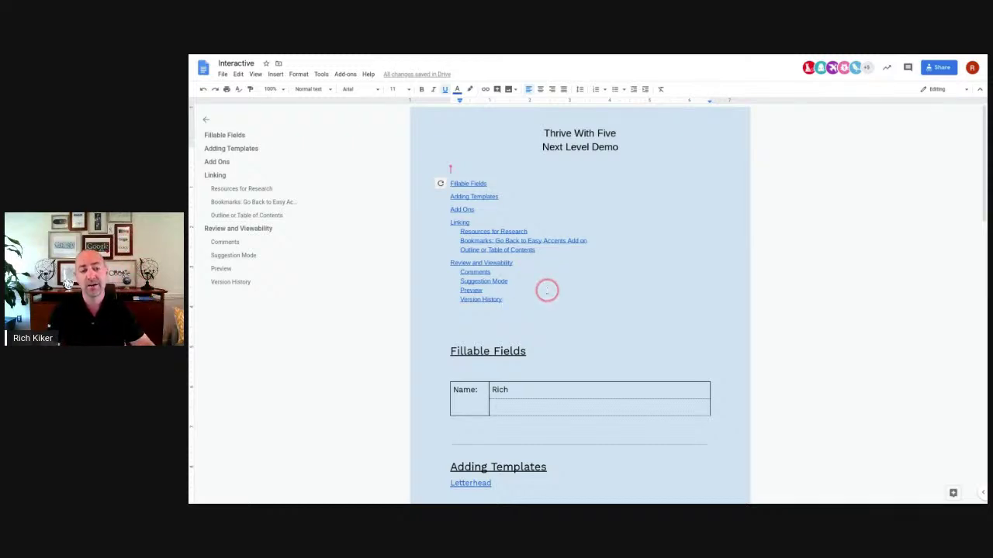
Step: Add the comment "THanks!" to the word Comments in the Review and Viewability section
scroll(580, 310, down, 5)
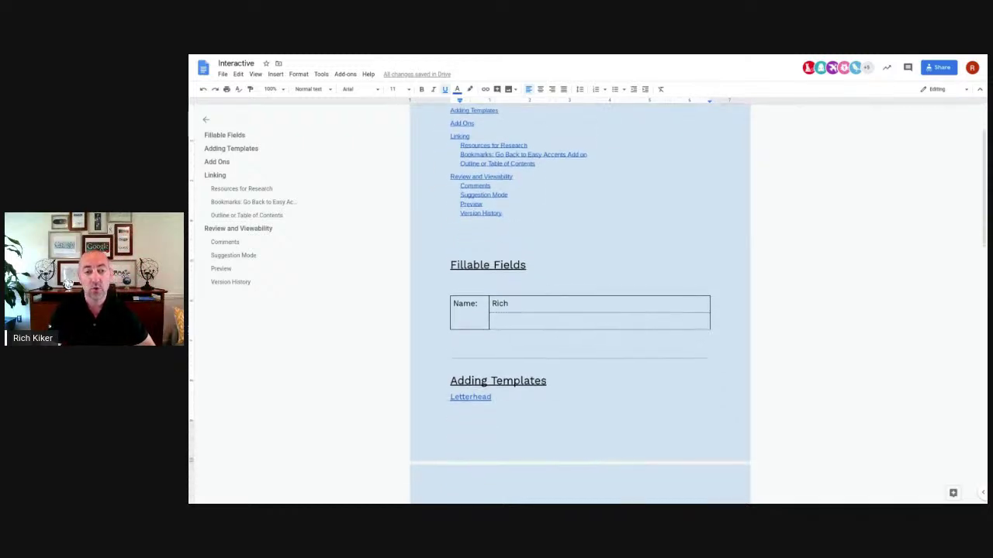
scroll(579, 310, down, 5)
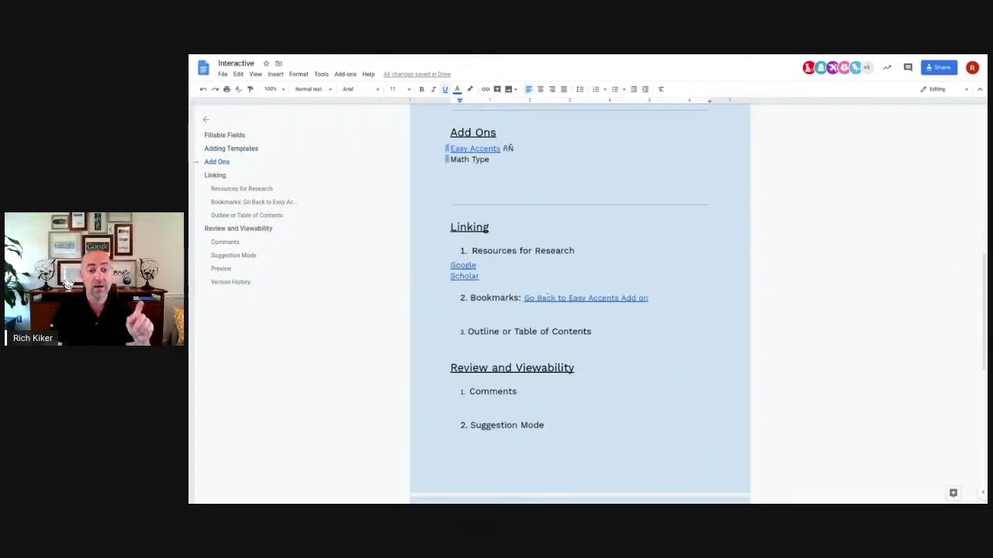
scroll(546, 293, down, 3)
click(538, 299)
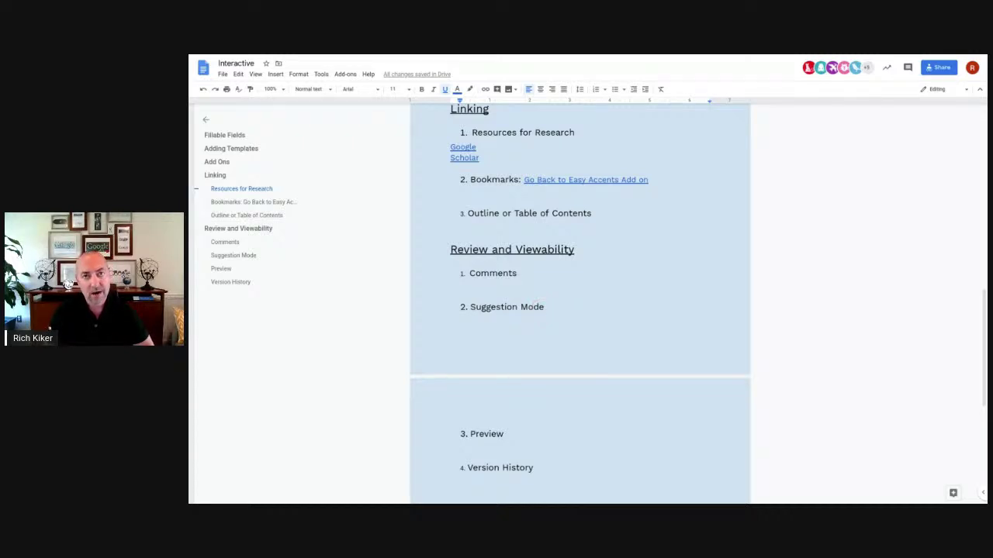
click(535, 322)
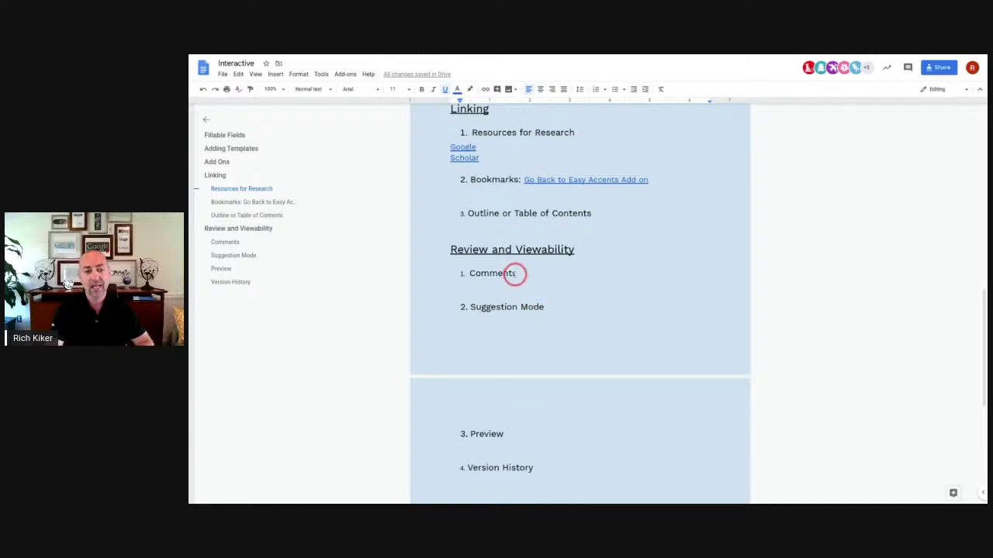
drag(516, 273, 472, 274)
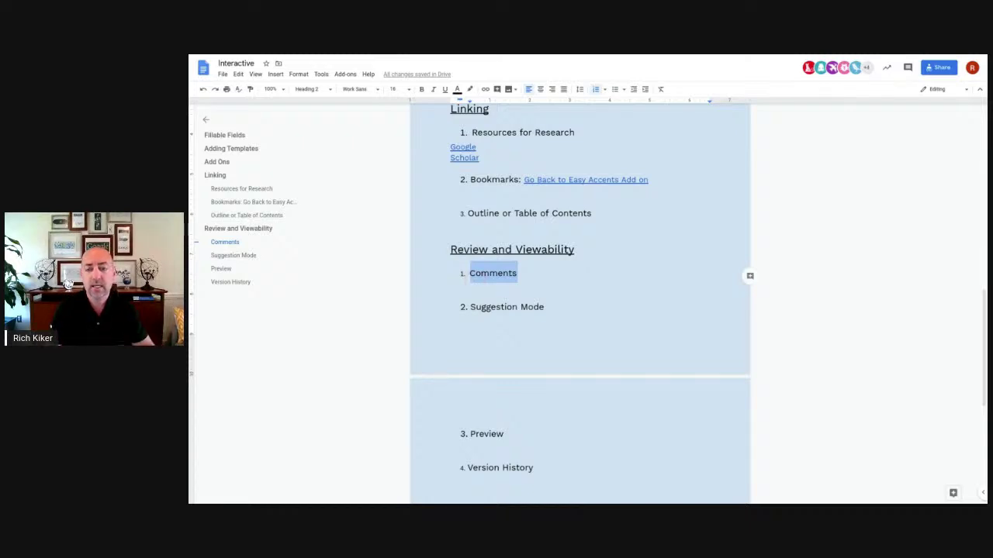
click(749, 276)
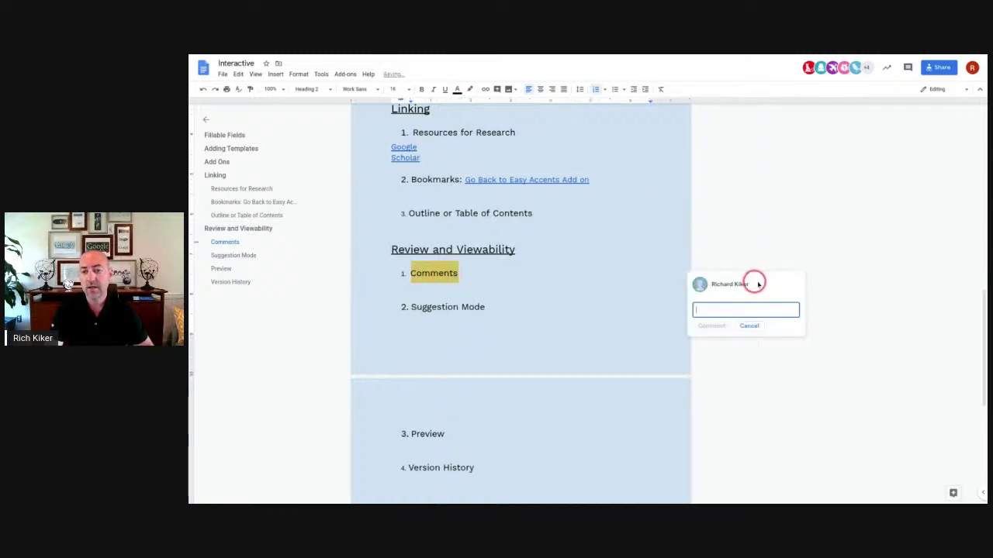
mouse_move(766, 283)
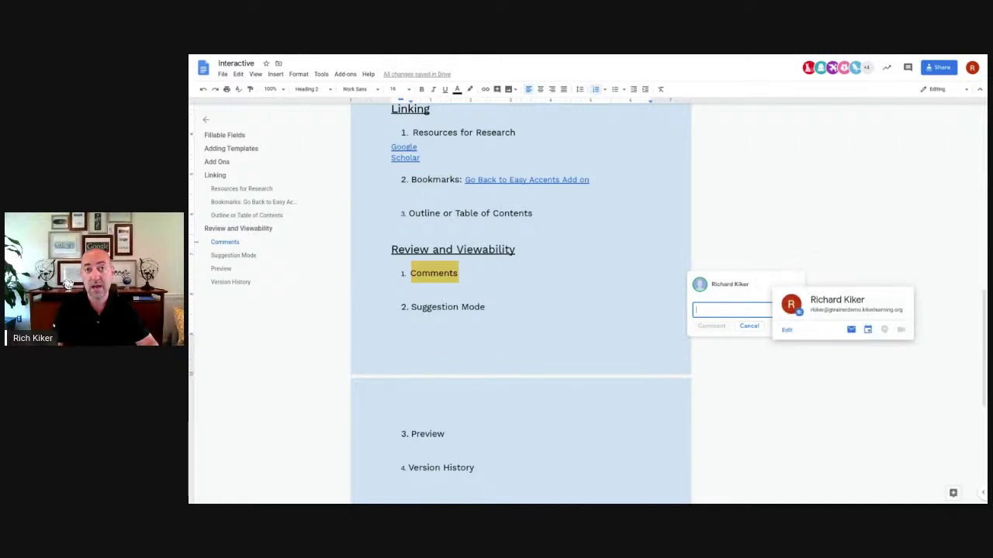
text(THanks!)
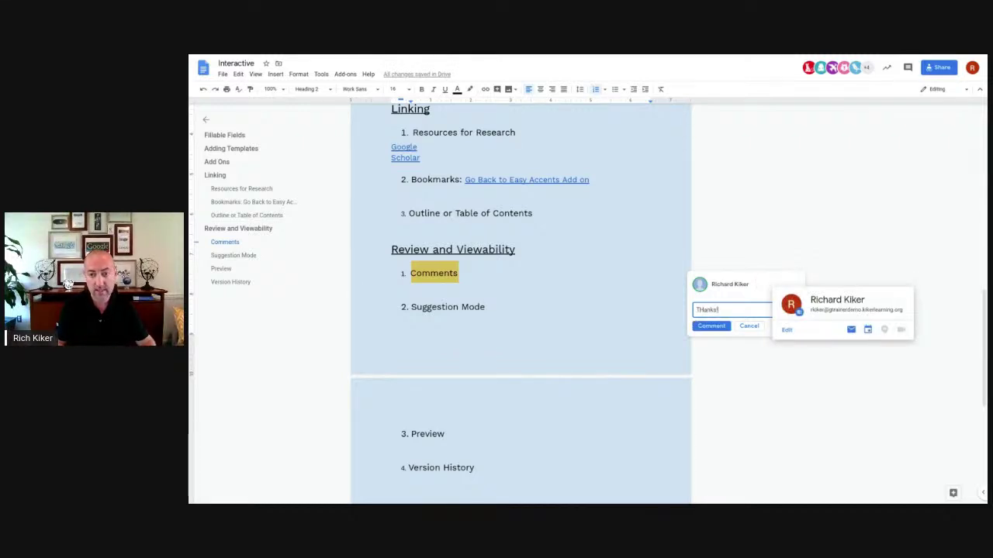
click(701, 326)
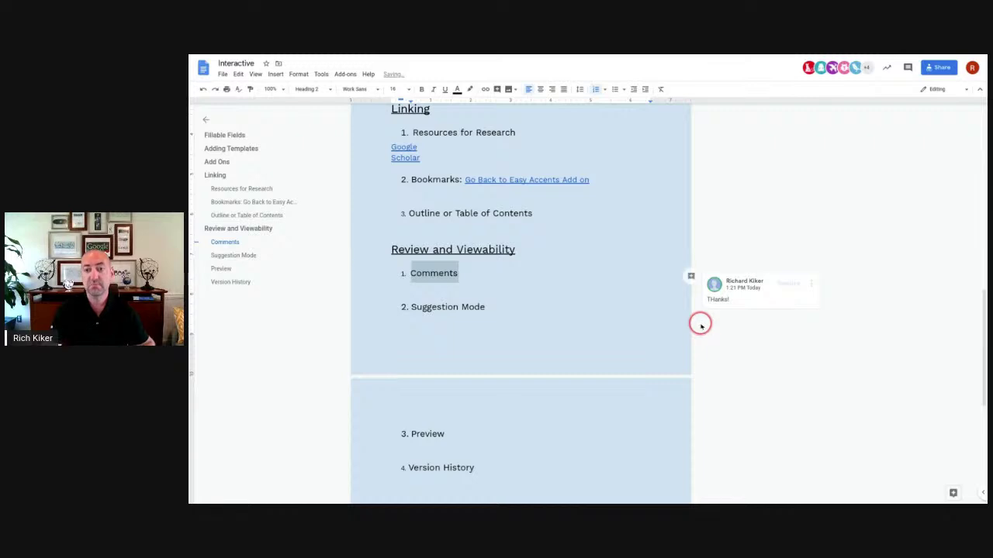
Step: Comment on the word Viewability in the Review and Viewability heading, mentioning a contact by e-mail with the text "Check it out!"
click(730, 318)
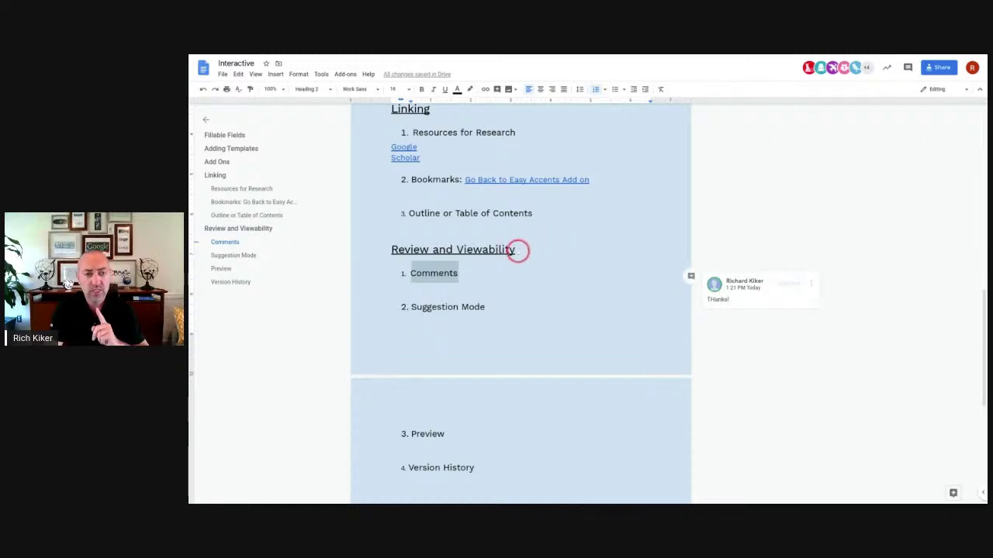
drag(515, 250, 457, 251)
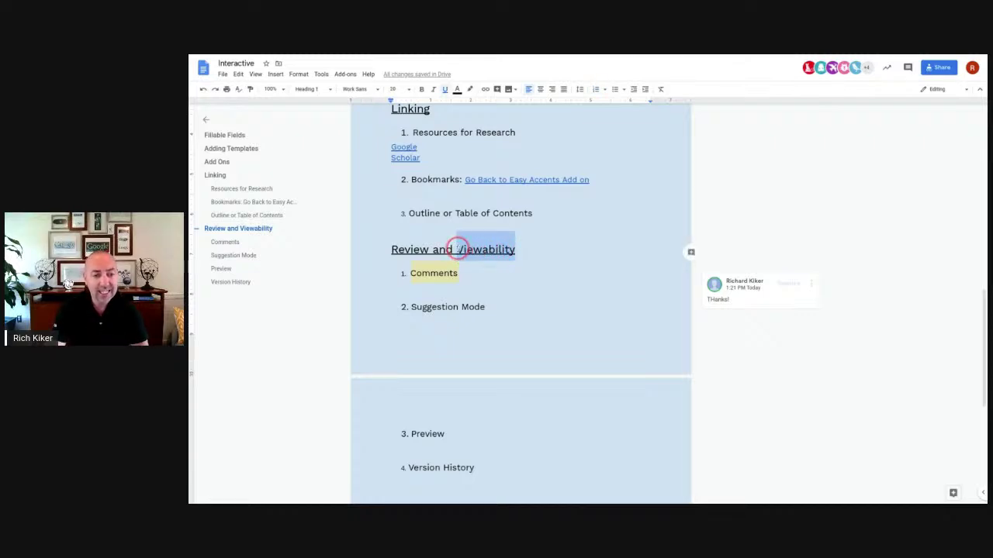
click(691, 254)
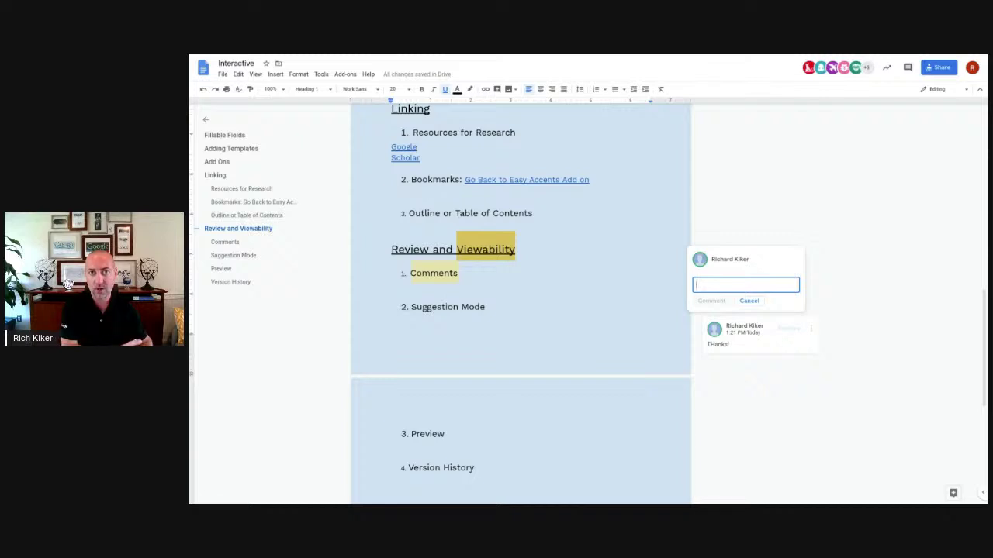
text(+rk)
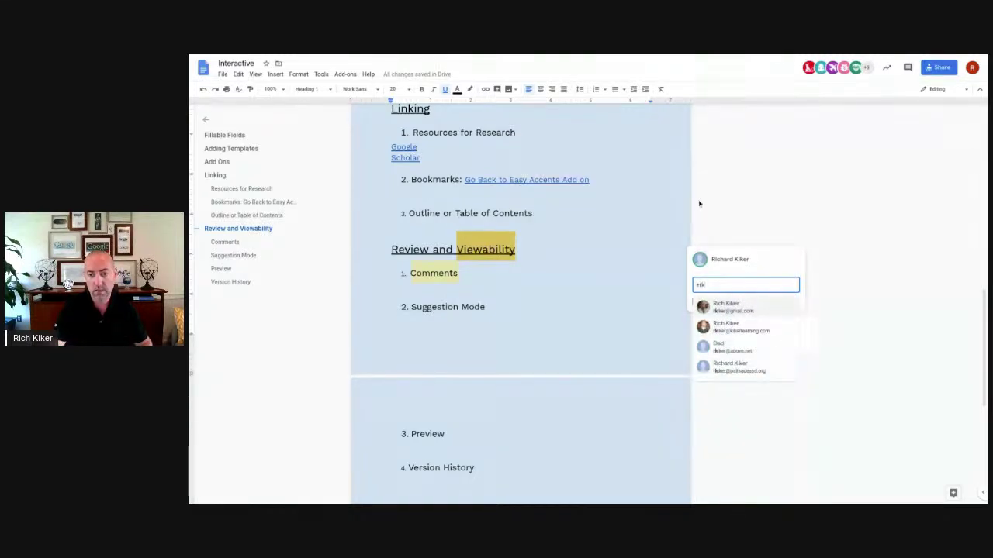
click(725, 306)
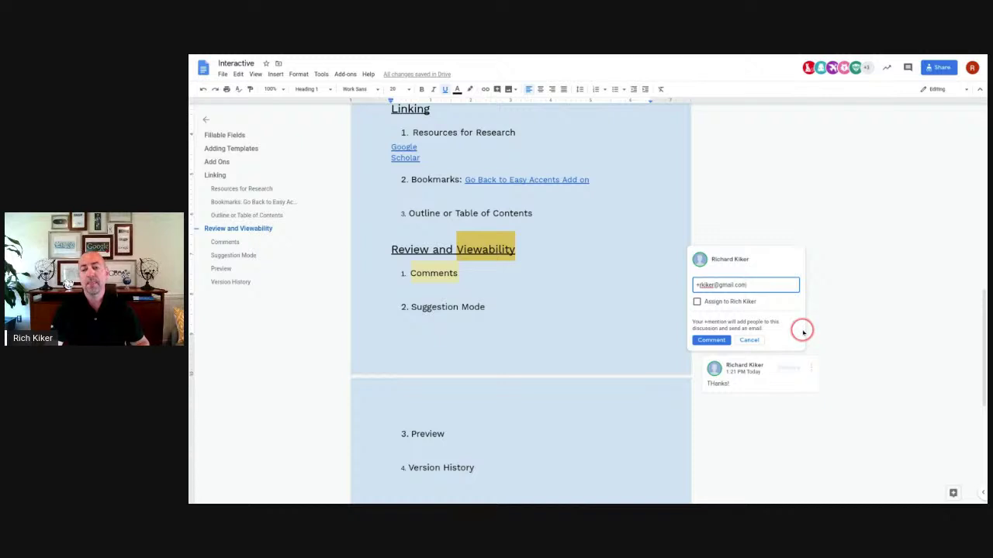
text(Check it out!)
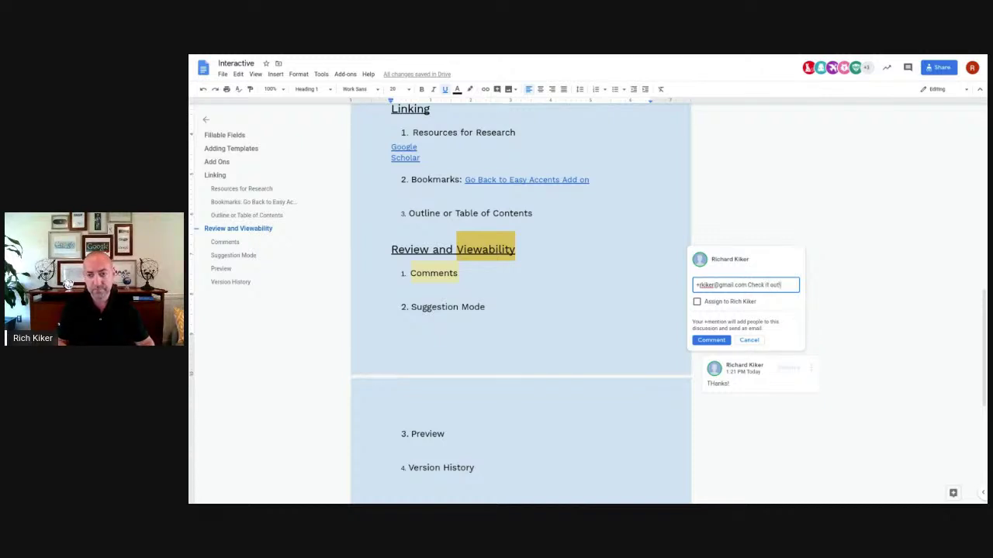
click(827, 349)
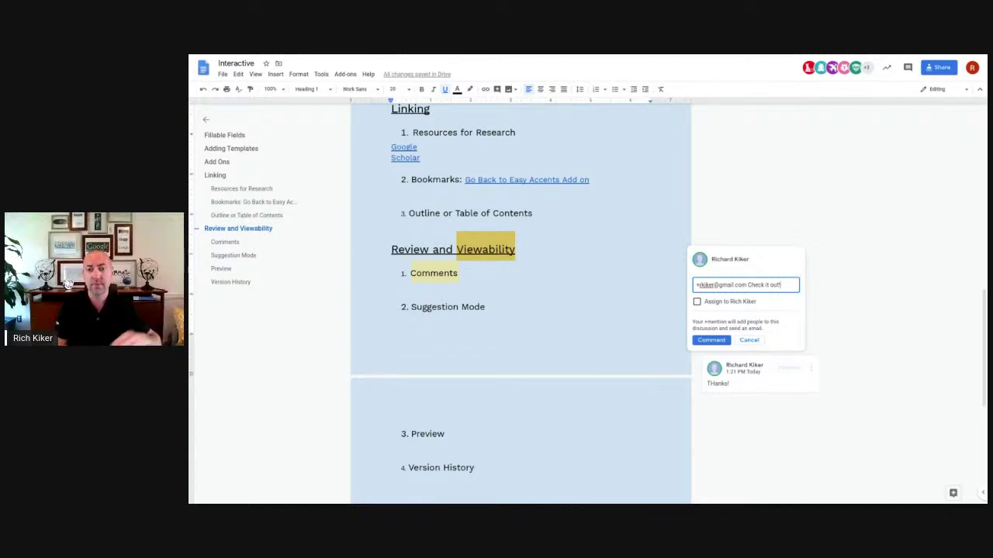
click(700, 341)
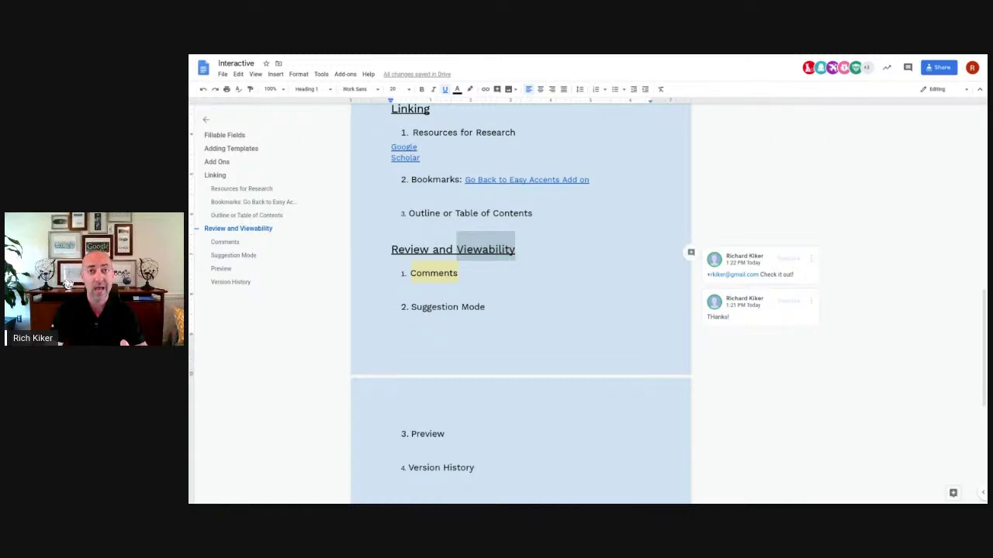
Step: In Suggesting mode, propose replacing "Mode" with "Areas" in the Suggestion Mode item and reject that suggestion
click(509, 259)
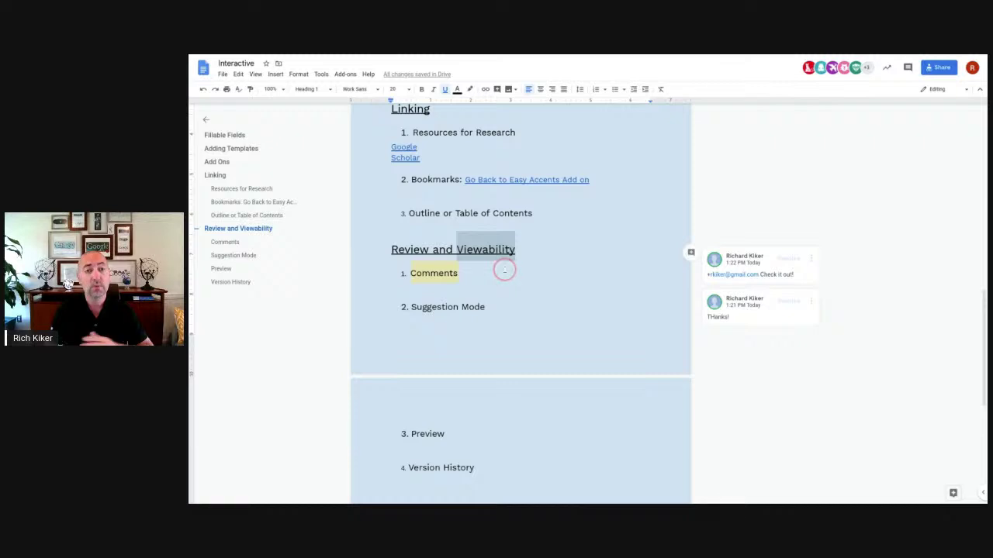
drag(483, 306, 415, 305)
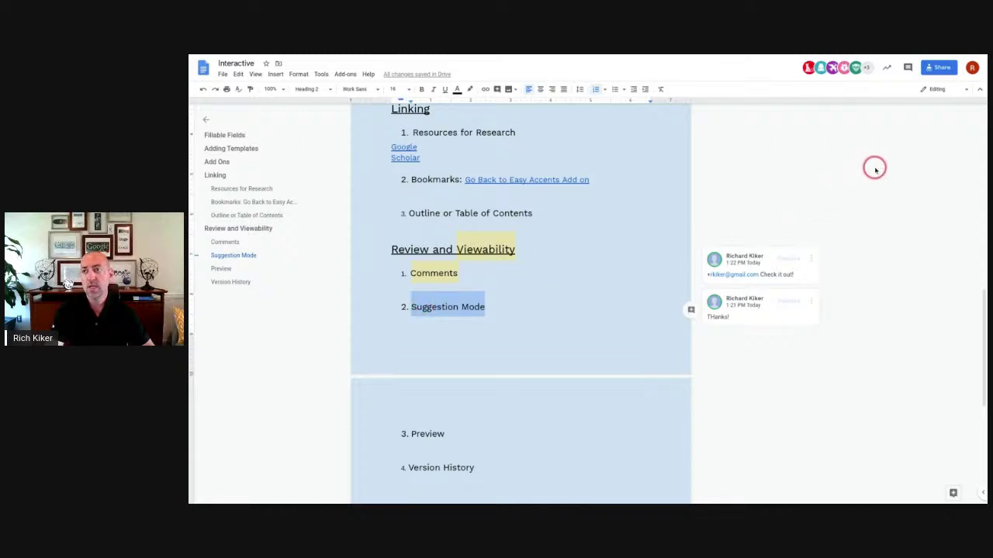
click(964, 89)
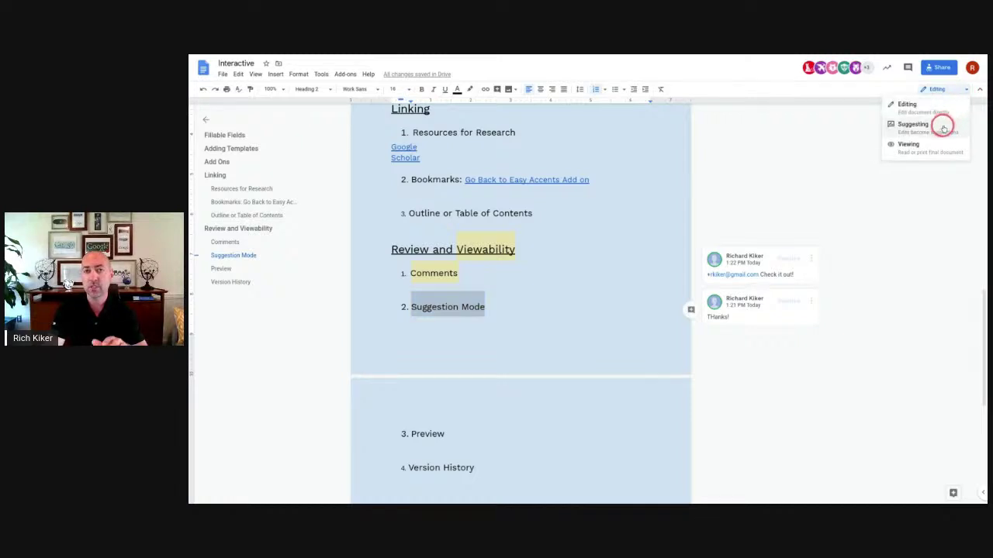
click(943, 126)
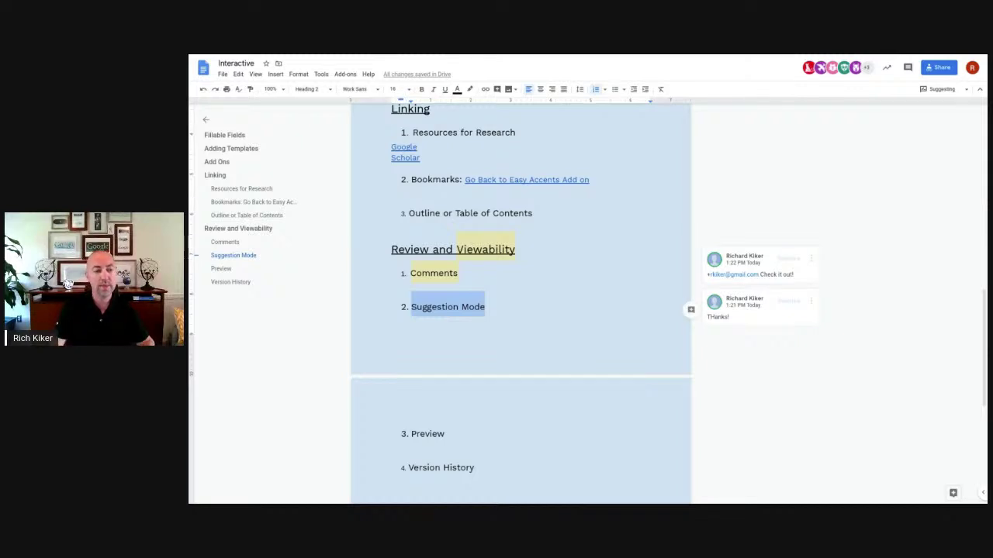
drag(504, 306, 466, 307)
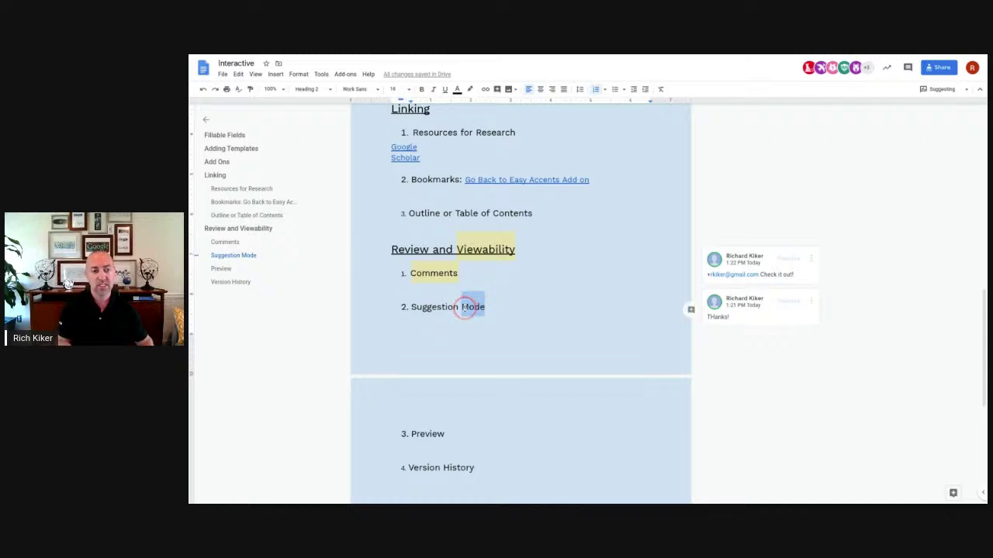
text(Areas)
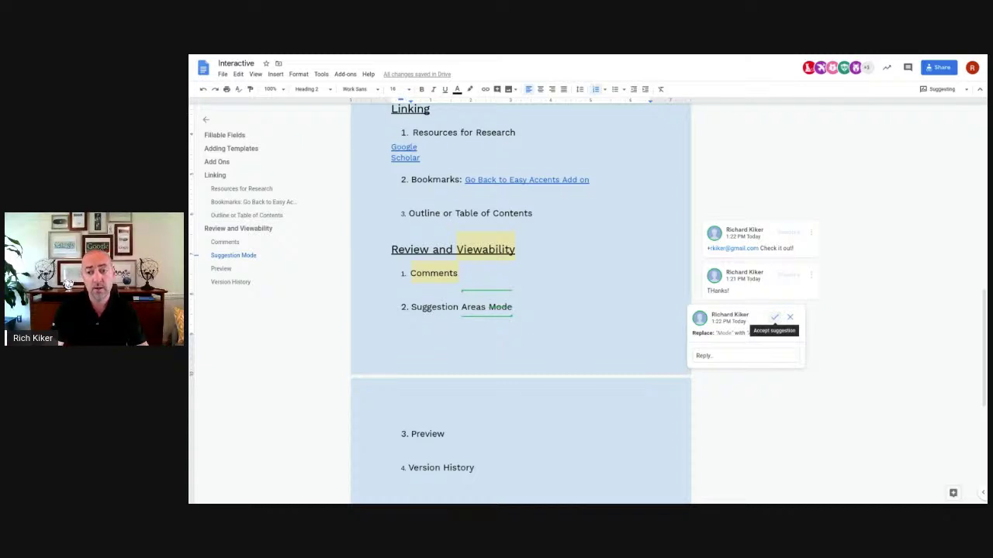
click(790, 319)
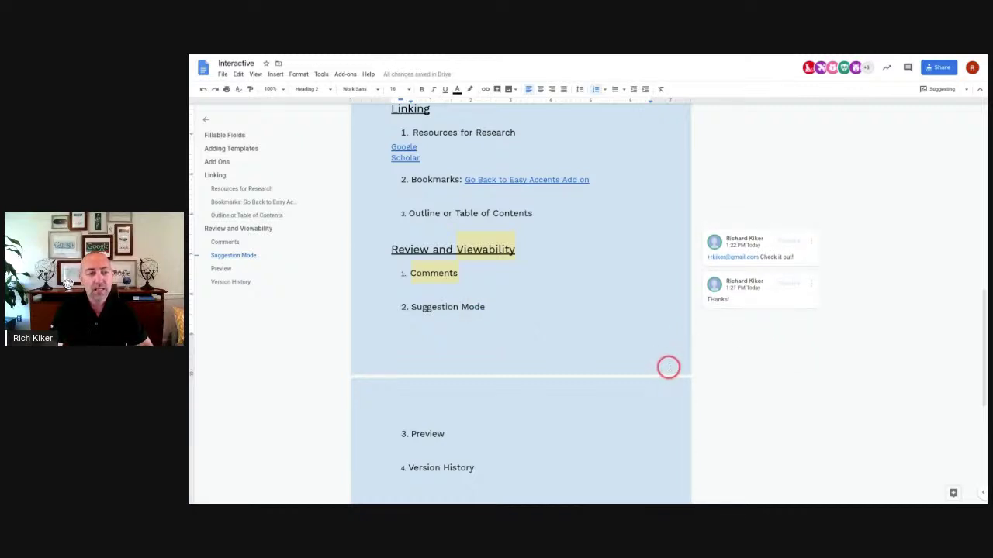
Step: View the document as a clean preview by replacing the edit ending of its URL with "preview", and return to the editable document
scroll(666, 366, up, 5)
scroll(664, 364, up, 9)
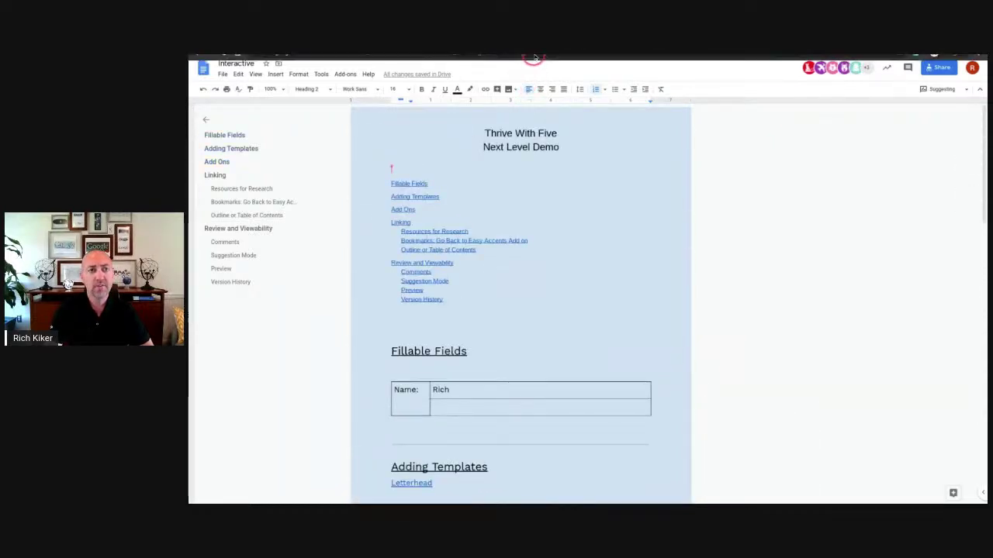
mouse_move(535, 59)
drag(491, 75, 604, 82)
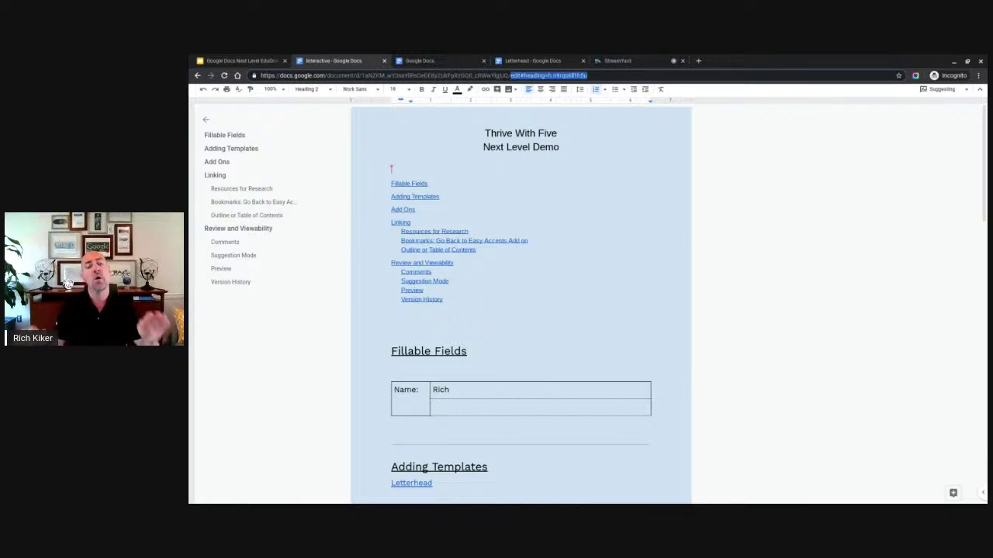
text(preview)
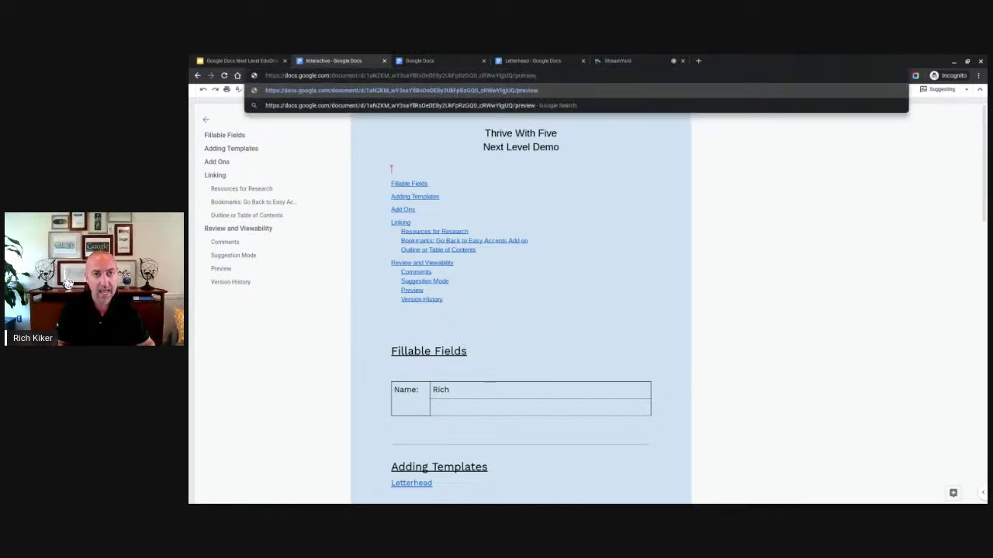
key(Return)
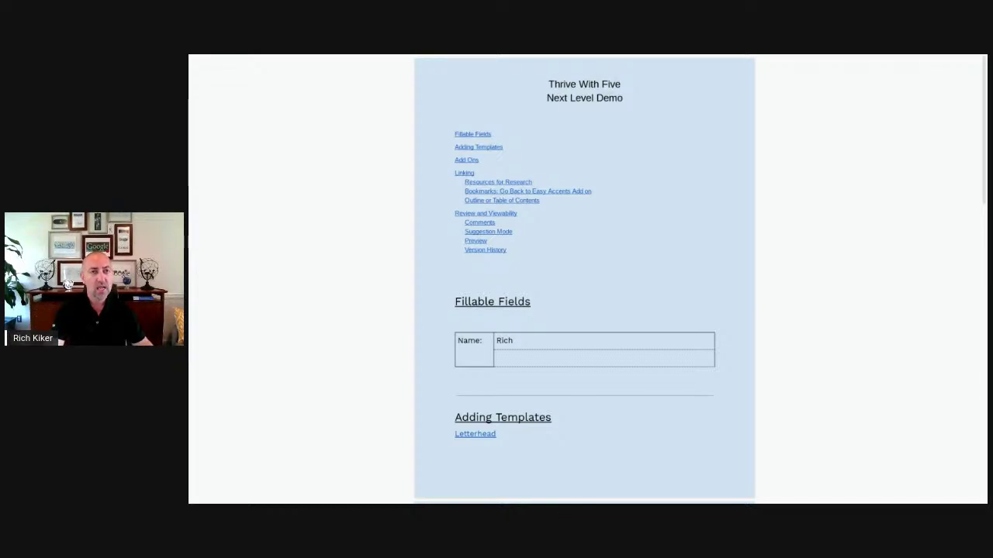
mouse_move(598, 55)
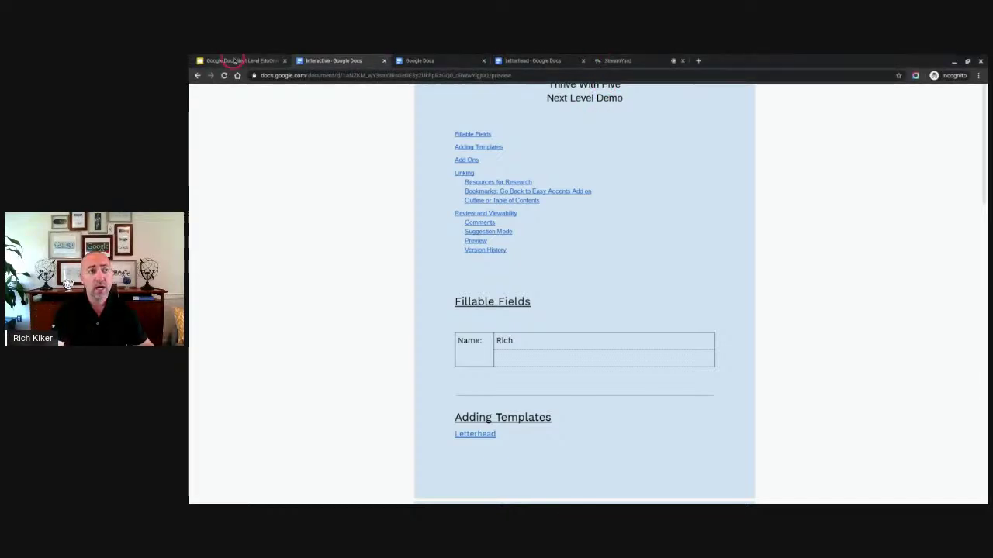
click(197, 76)
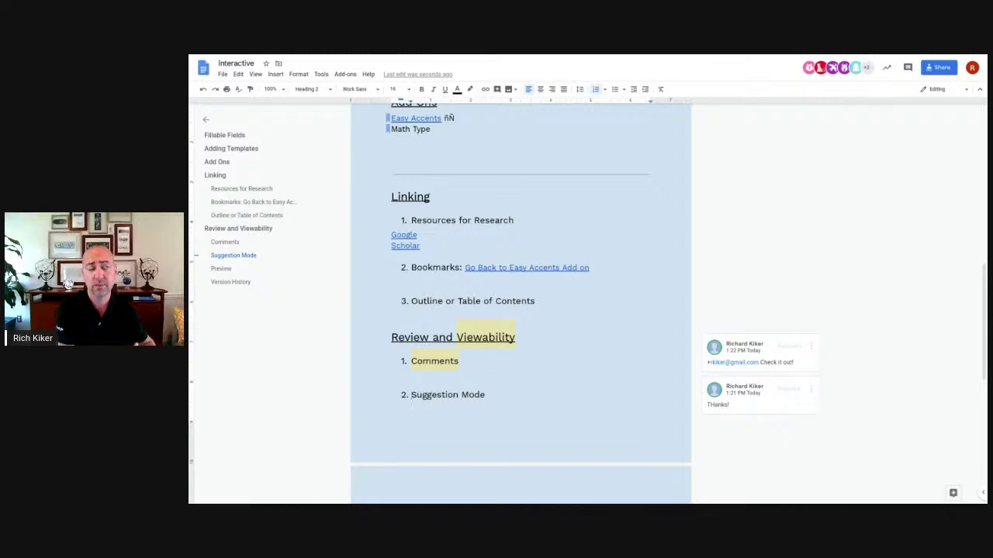
Step: Open the version history, expand the May 21, 9:50 AM version to view its earliest 9:07 AM edit, and return to the document
click(223, 74)
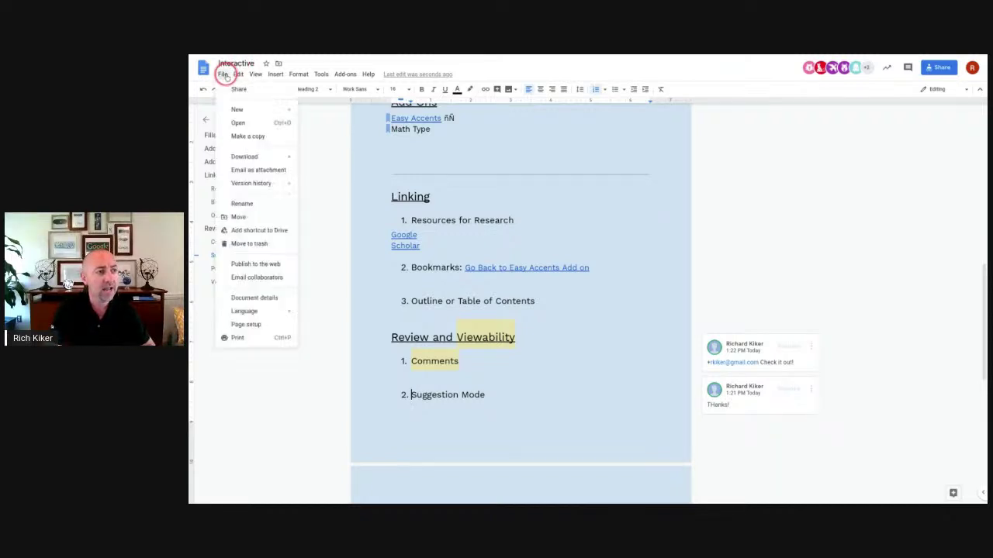
click(239, 110)
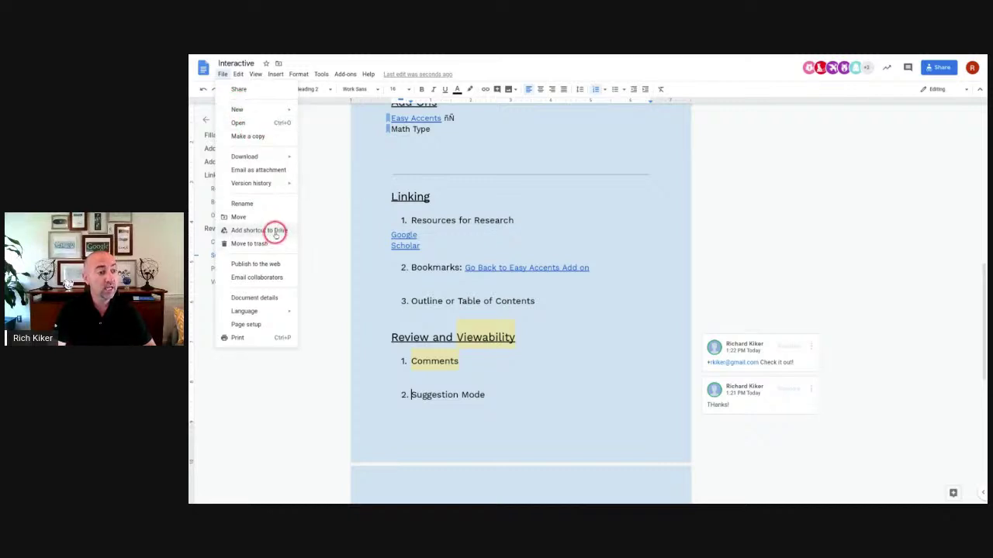
mouse_move(285, 186)
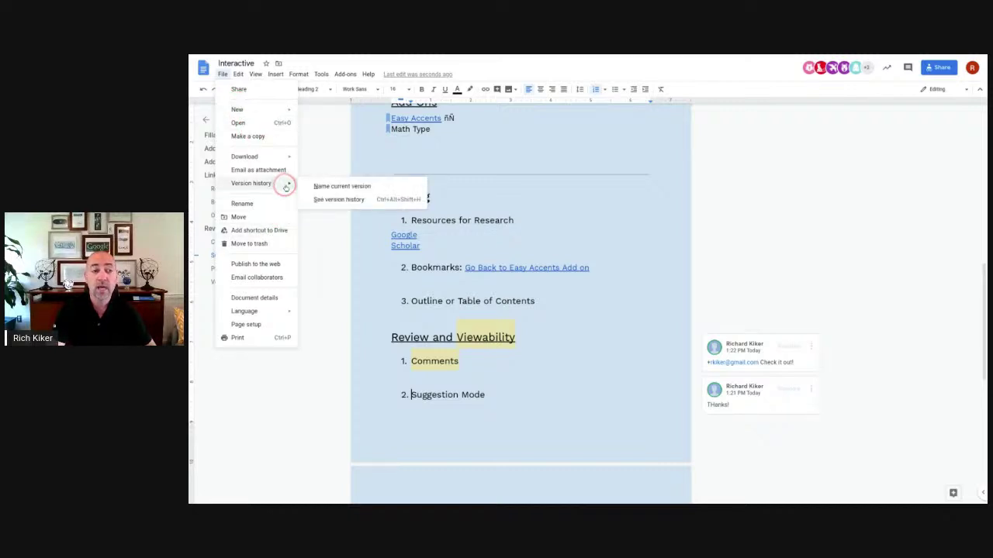
click(337, 200)
click(902, 158)
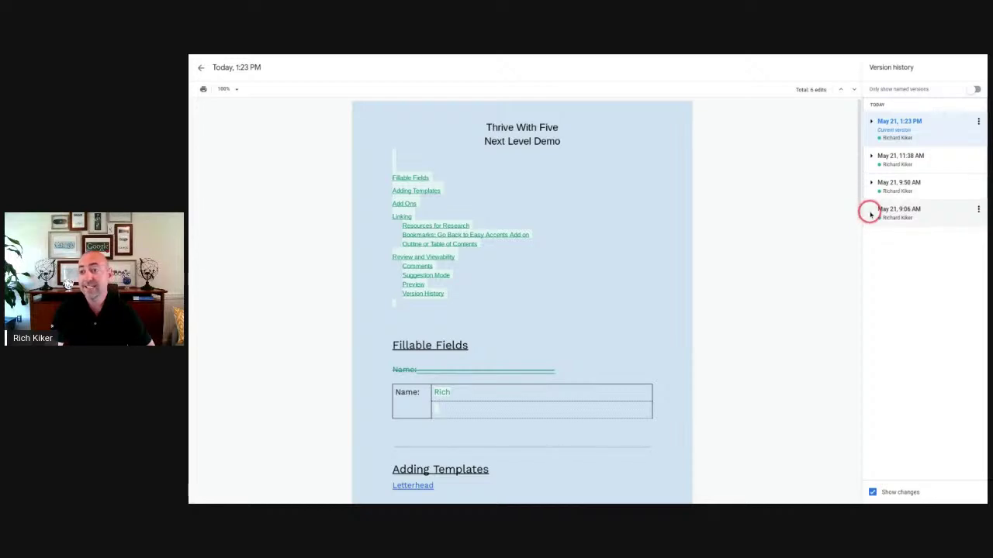
click(871, 184)
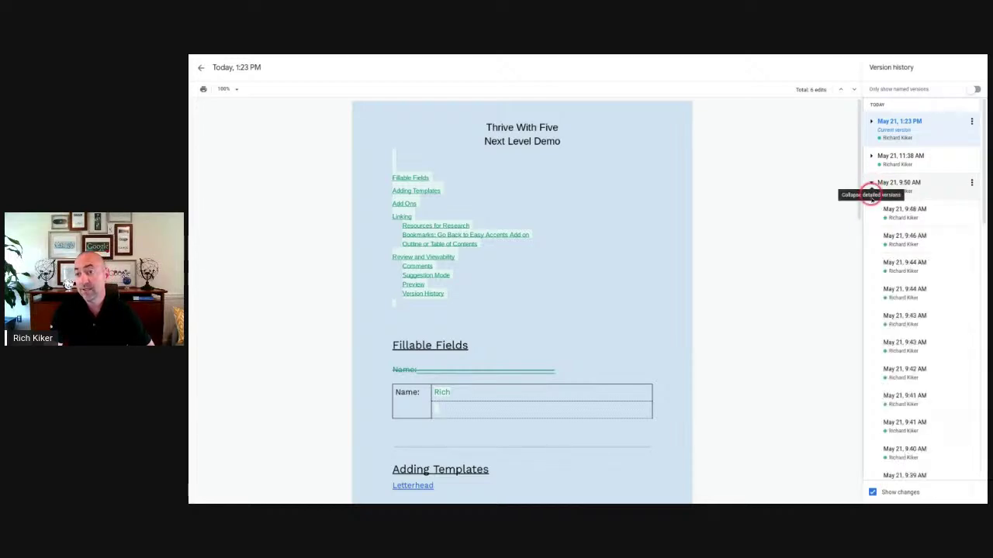
scroll(904, 310, down, 10)
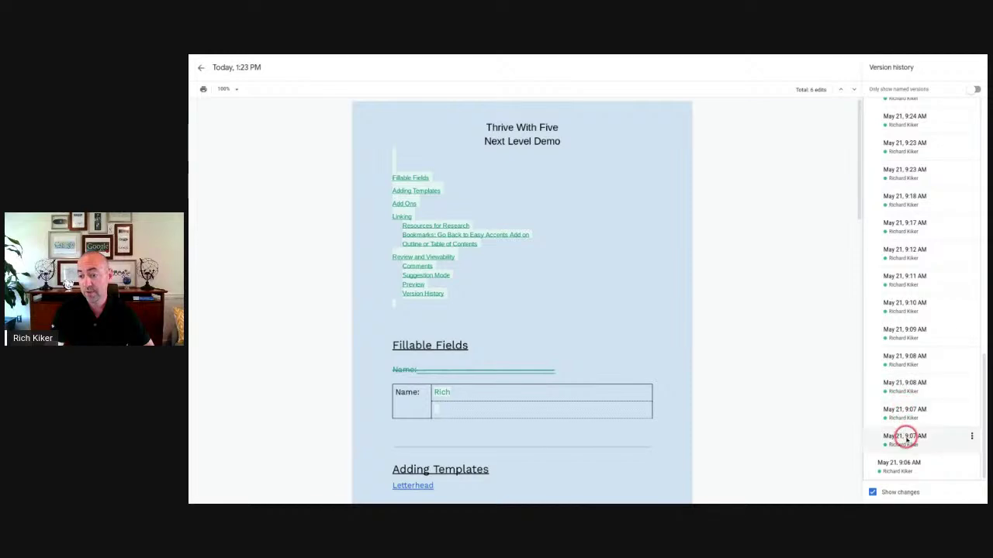
click(905, 438)
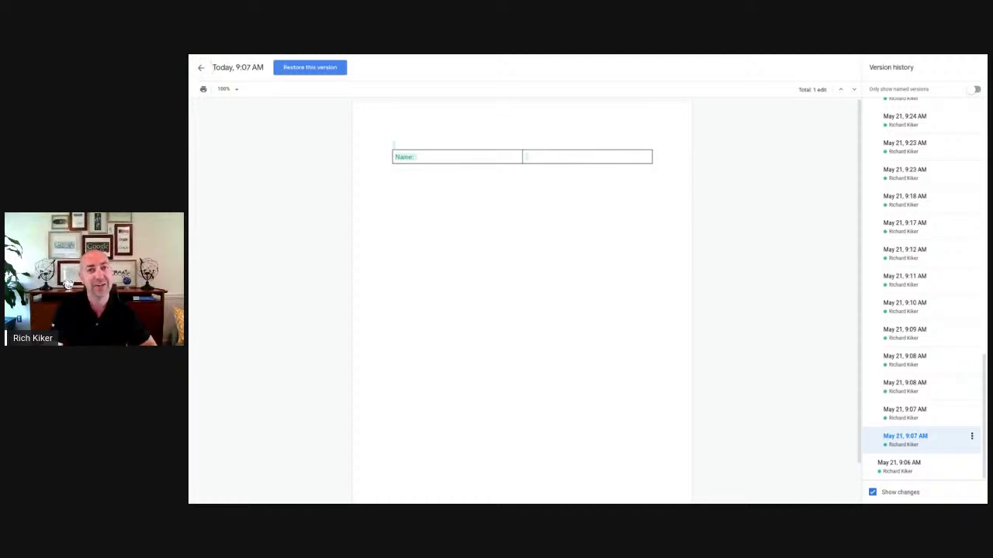
click(200, 67)
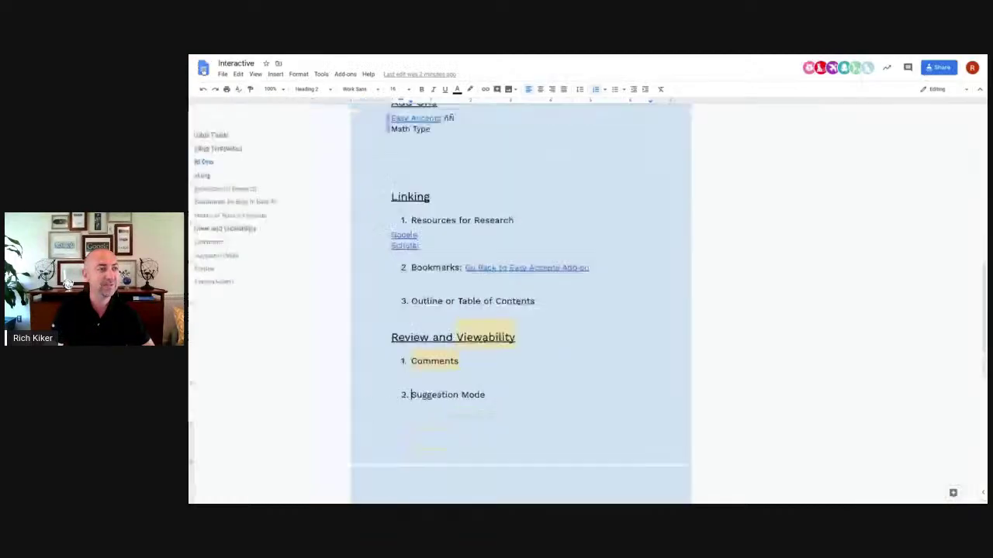
Step: Switch to the Google Docs Next Level EduOnAir presentation in Google Slides and advance from the Thrive With Five Demonstration slide to the quote slide
scroll(358, 120, up, 2)
scroll(358, 121, up, 2)
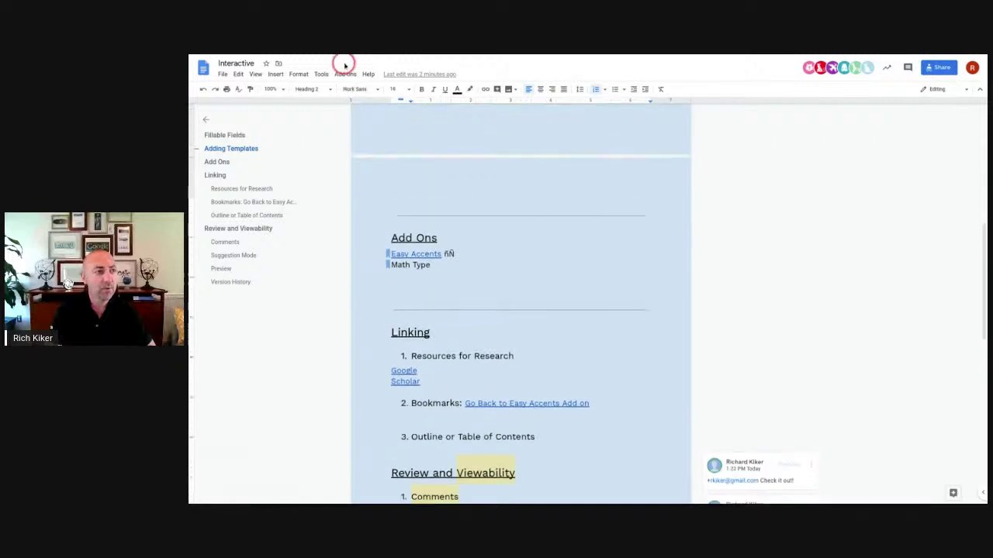
mouse_move(341, 59)
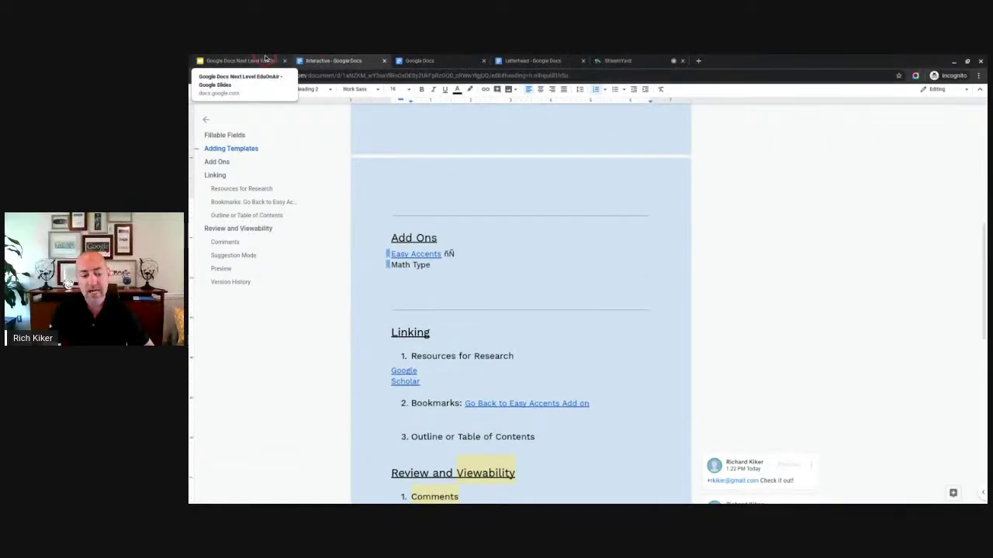
click(264, 60)
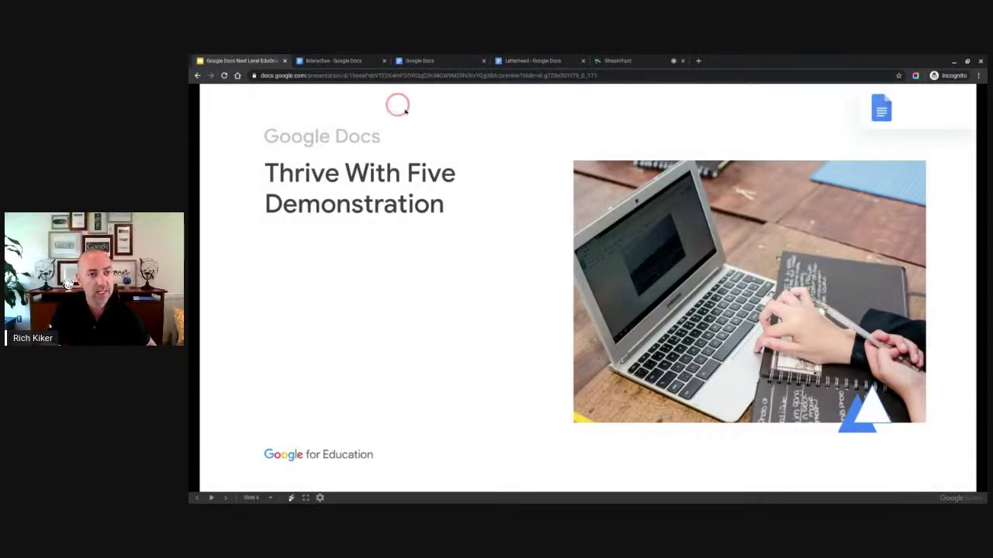
click(489, 193)
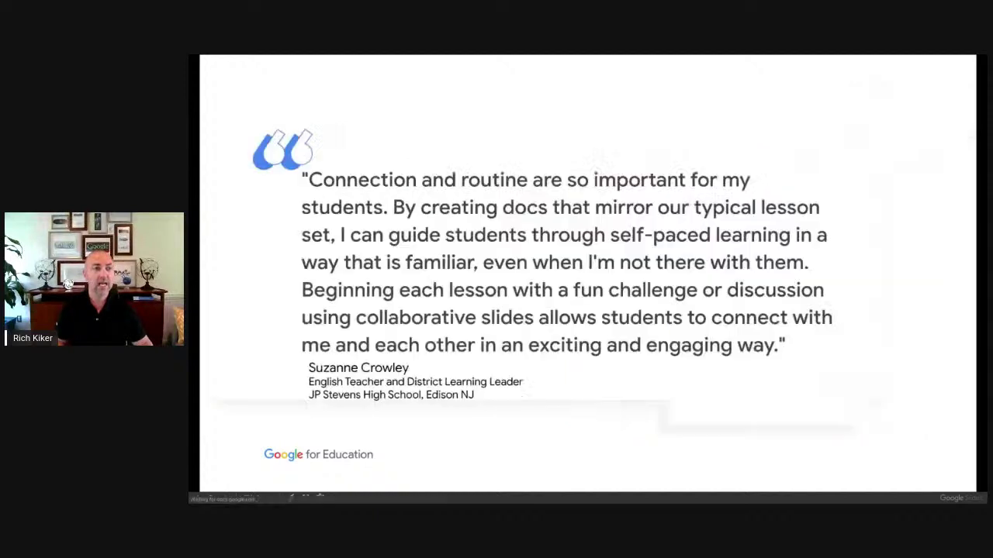